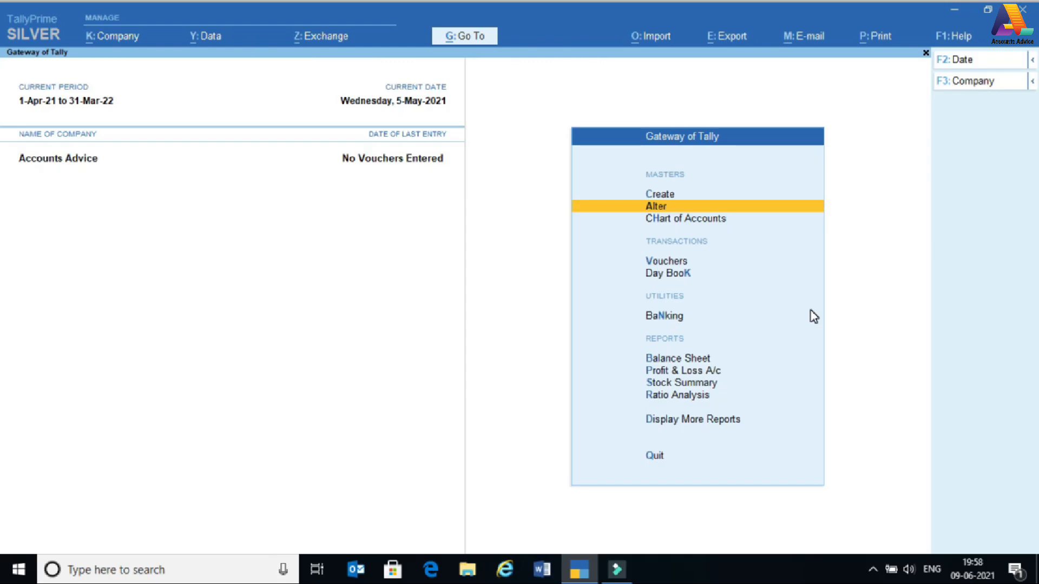
key(Up)
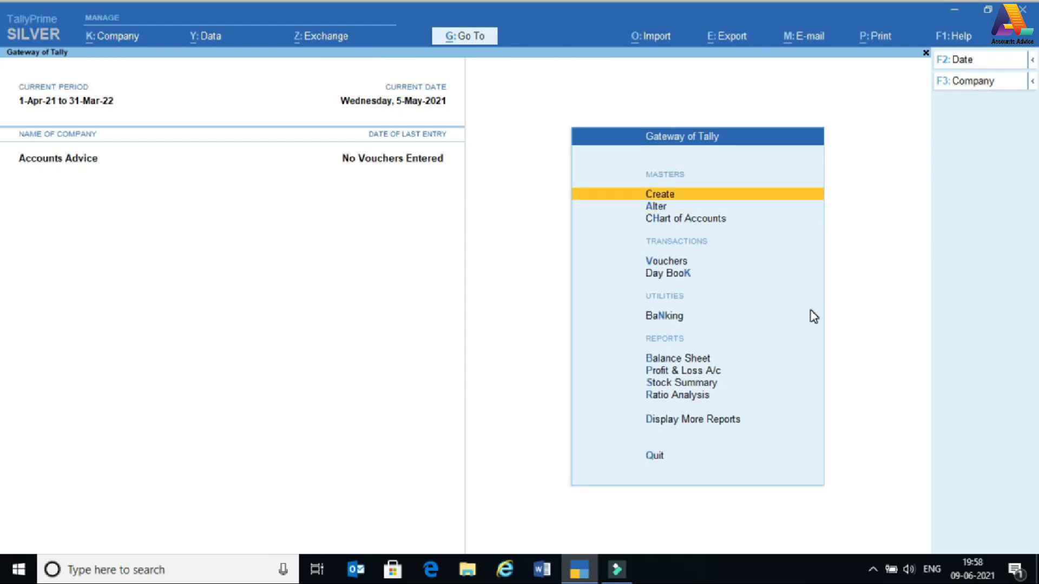
key(Return)
key(Down)
key(Down)
key(Down)
key(Down)
key(Down)
key(Down)
key(Down)
key(Down)
key(Down)
key(Down)
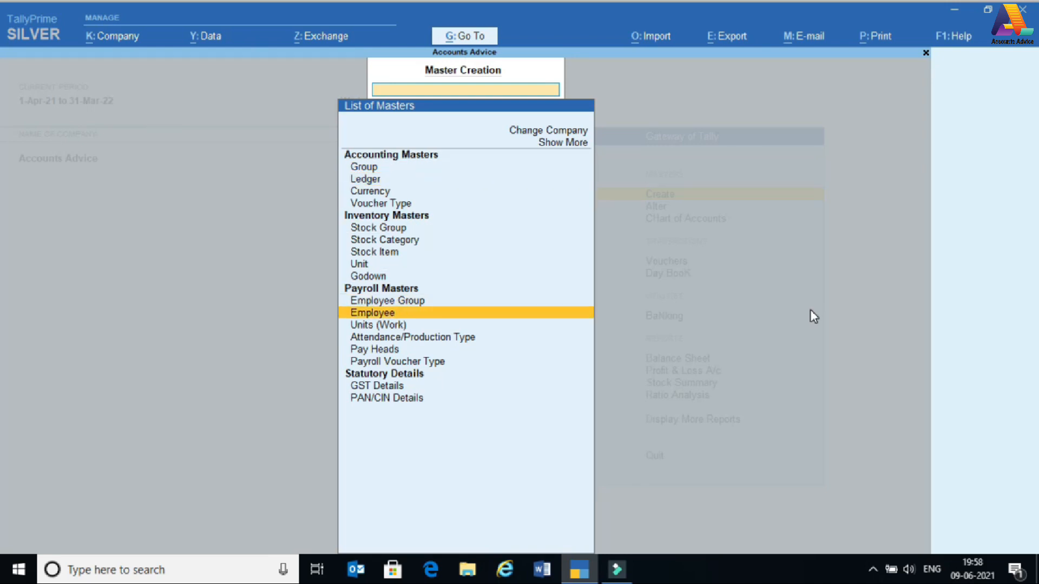
key(Down)
key(Down)
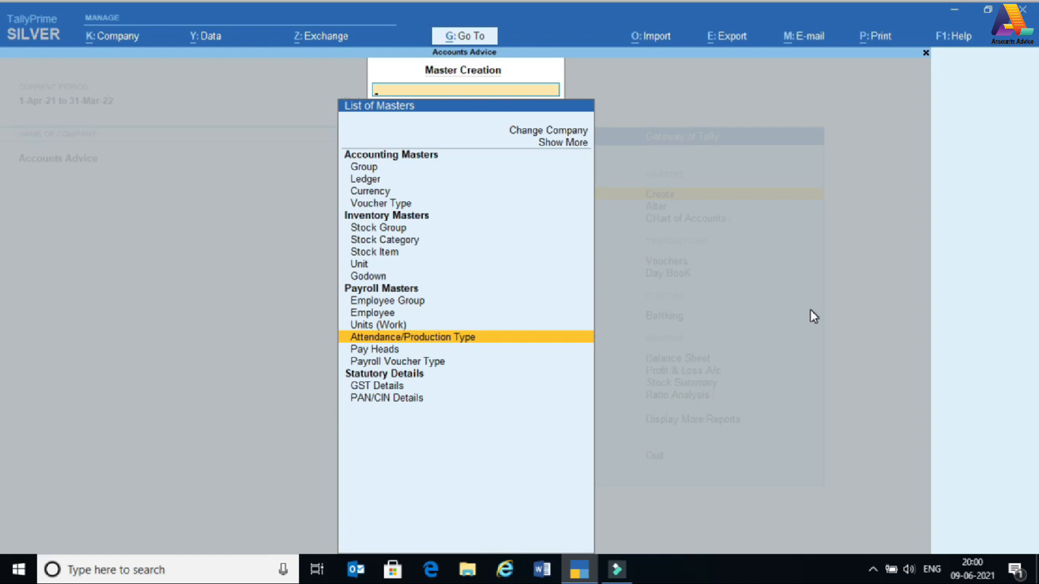
key(Escape)
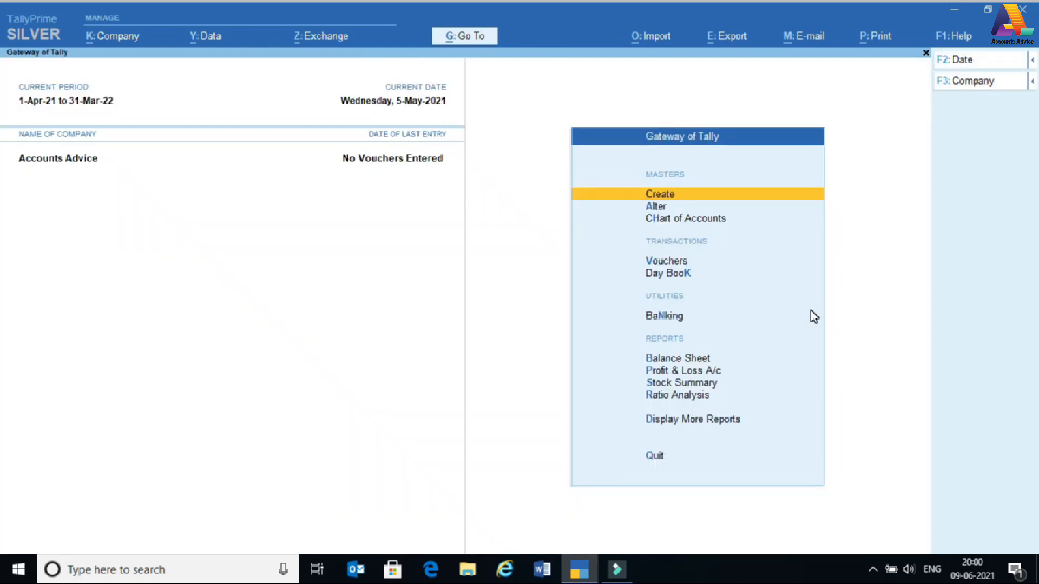
Step: Start creating a new Attendance/Production Type from the payroll masters
key(Return)
key(Down)
key(Down)
key(Down)
key(Down)
key(Down)
key(Down)
key(Down)
key(Down)
key(Down)
key(Down)
key(Down)
key(Down)
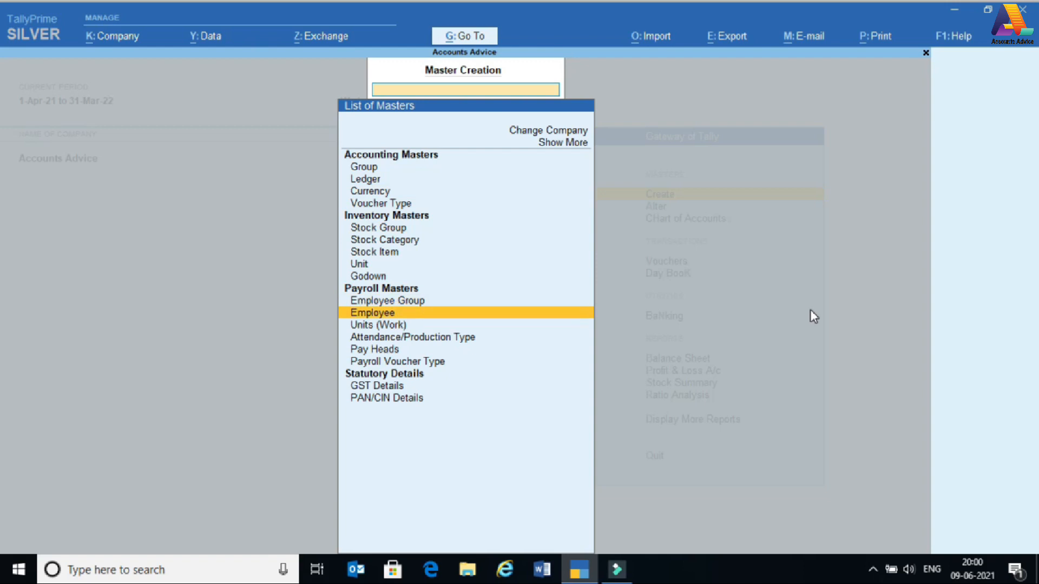
key(Down)
key(Down)
key(Return)
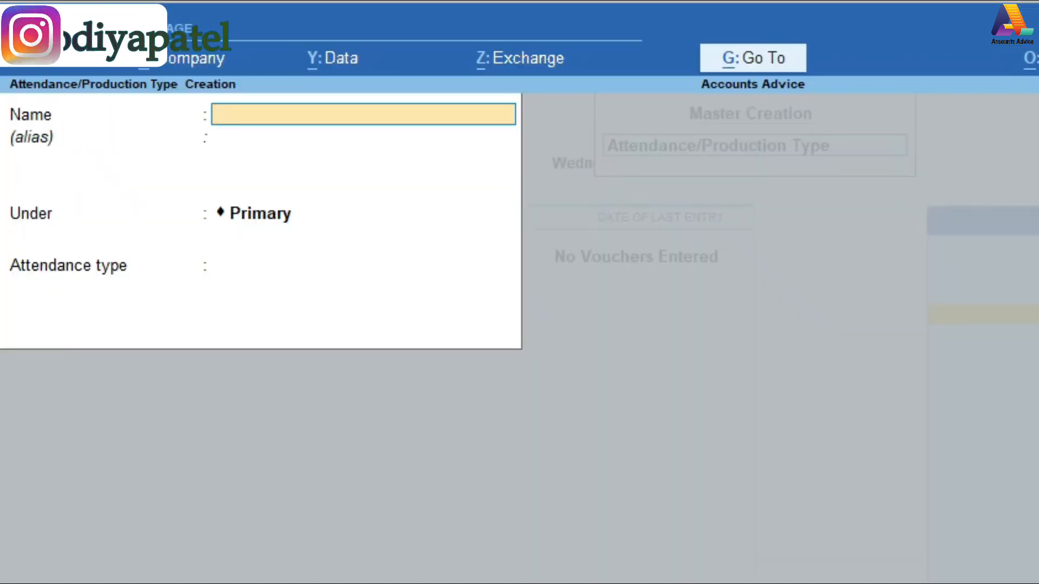
Step: Name the new attendance type Present and keep it under Primary
text(Present)
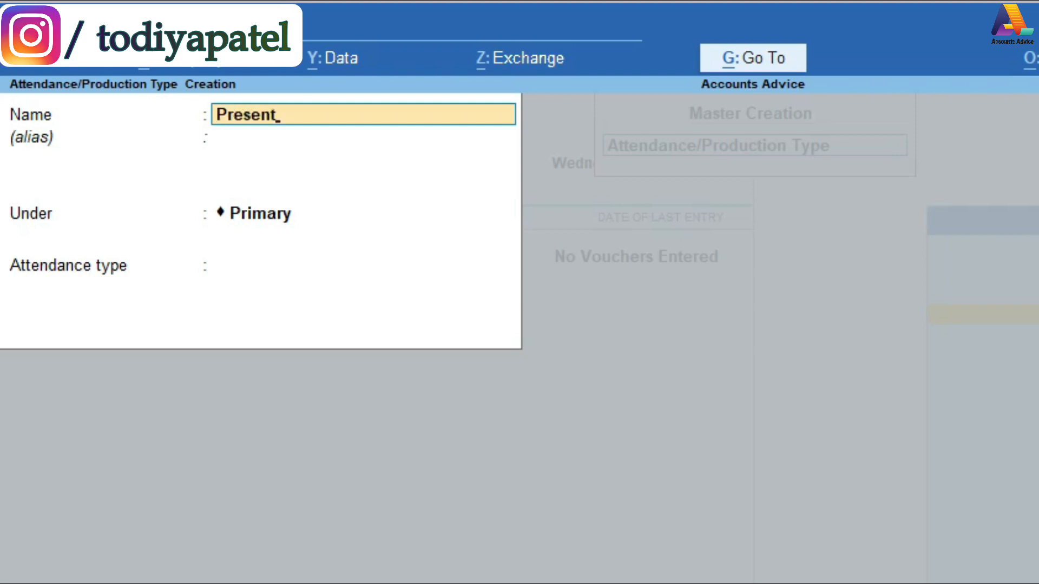
key(Return)
key(Return)
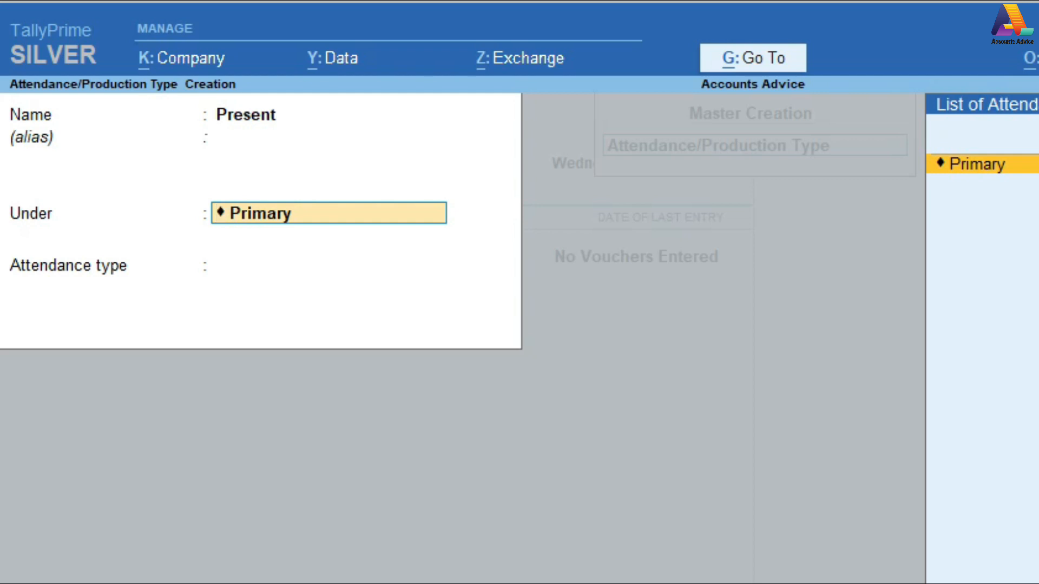
key(Return)
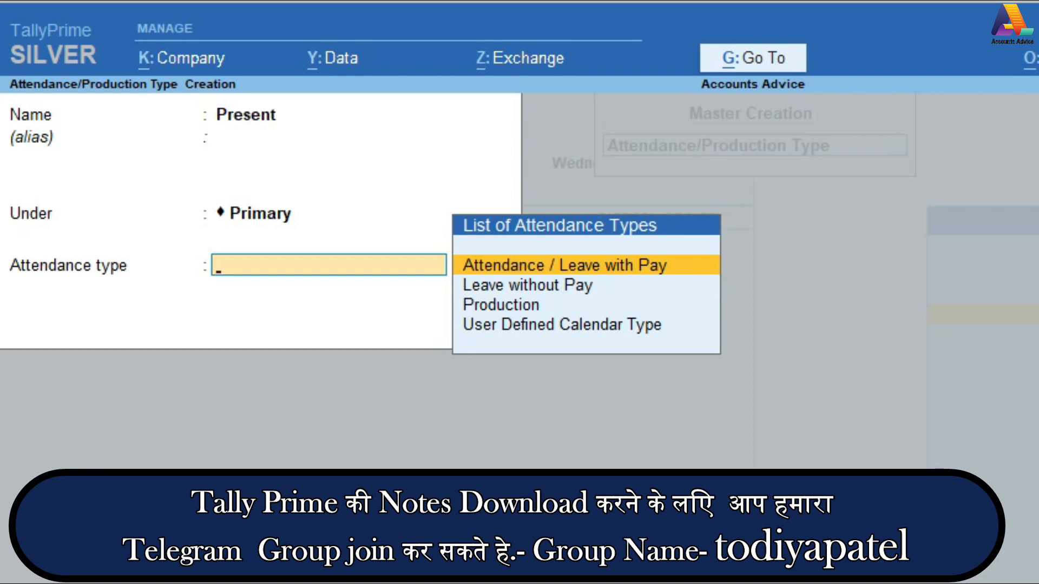
Step: Try Production and User Defined Calendar Type as the attendance type for Present
key(Down)
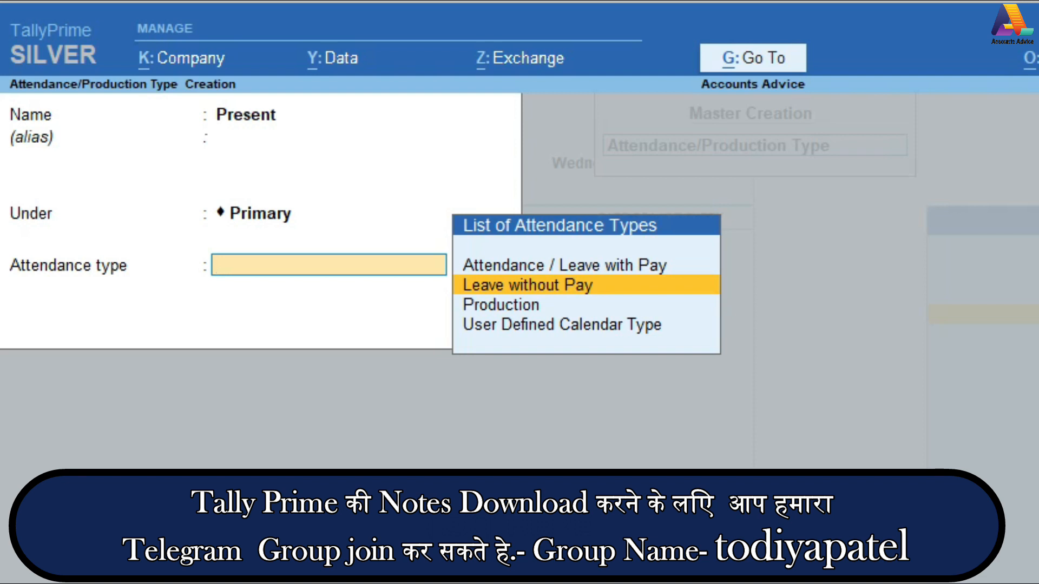
key(Down)
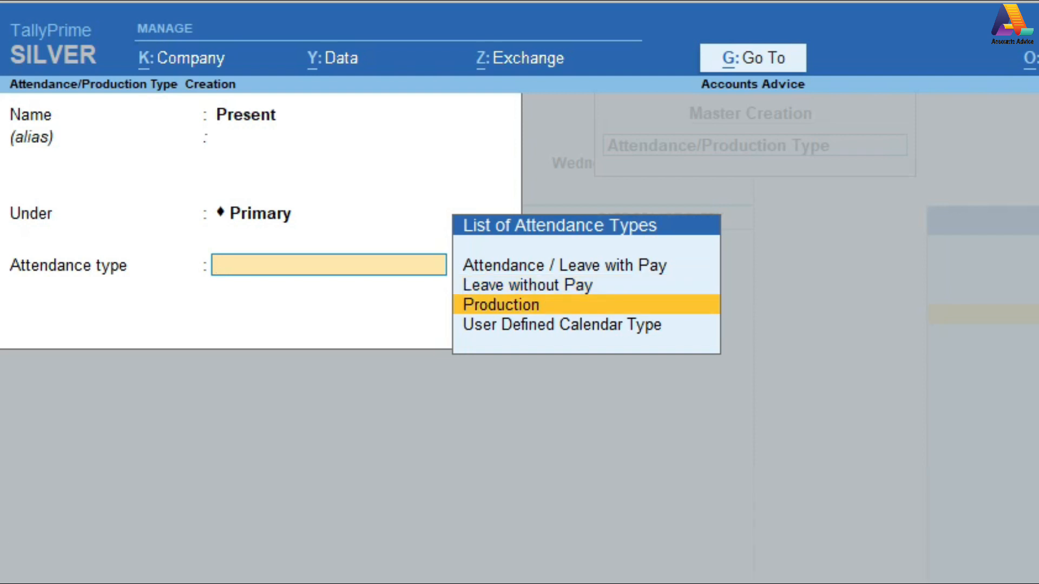
key(Return)
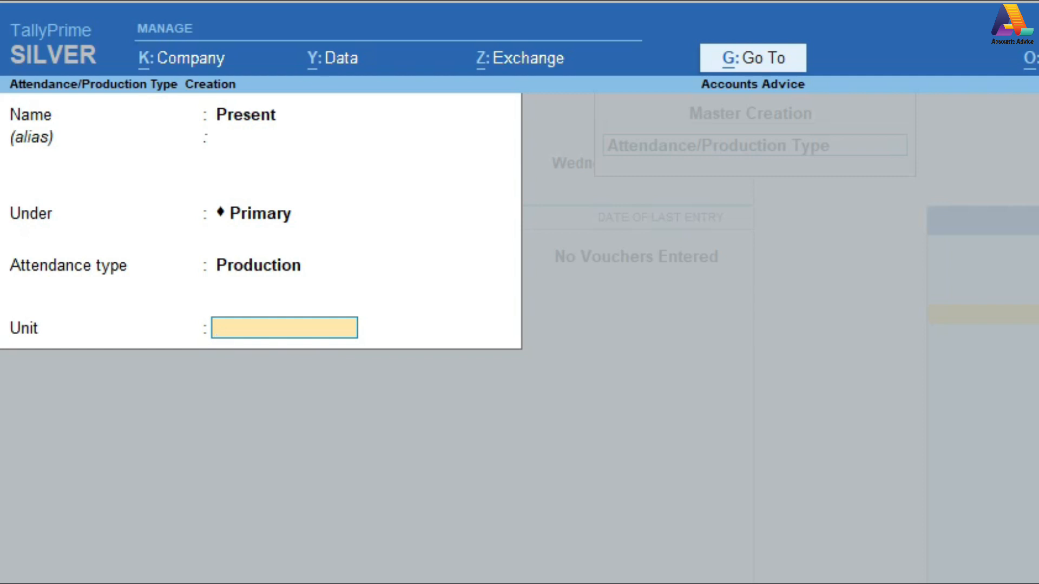
key(BackSpace)
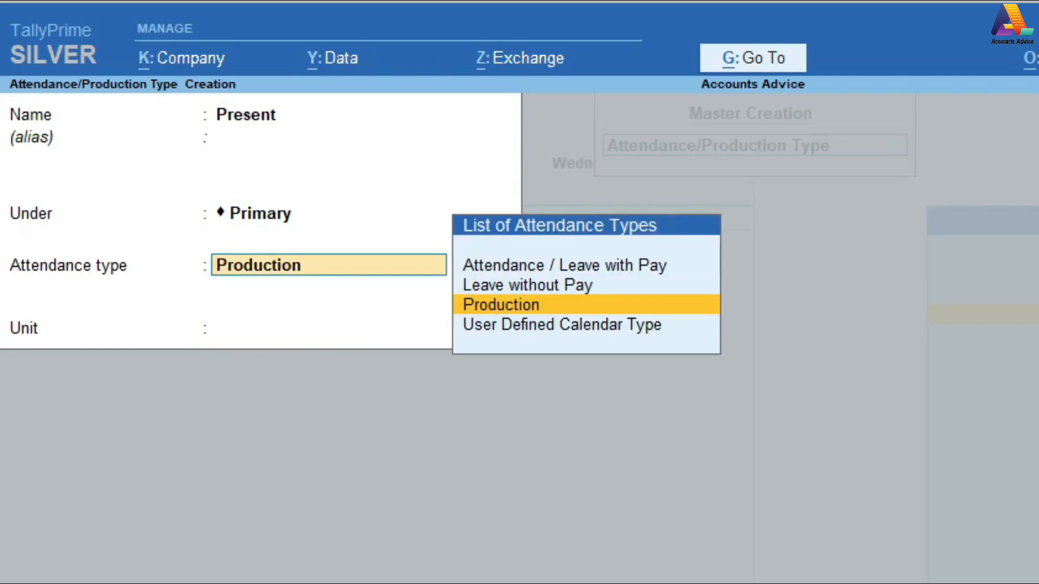
key(Down)
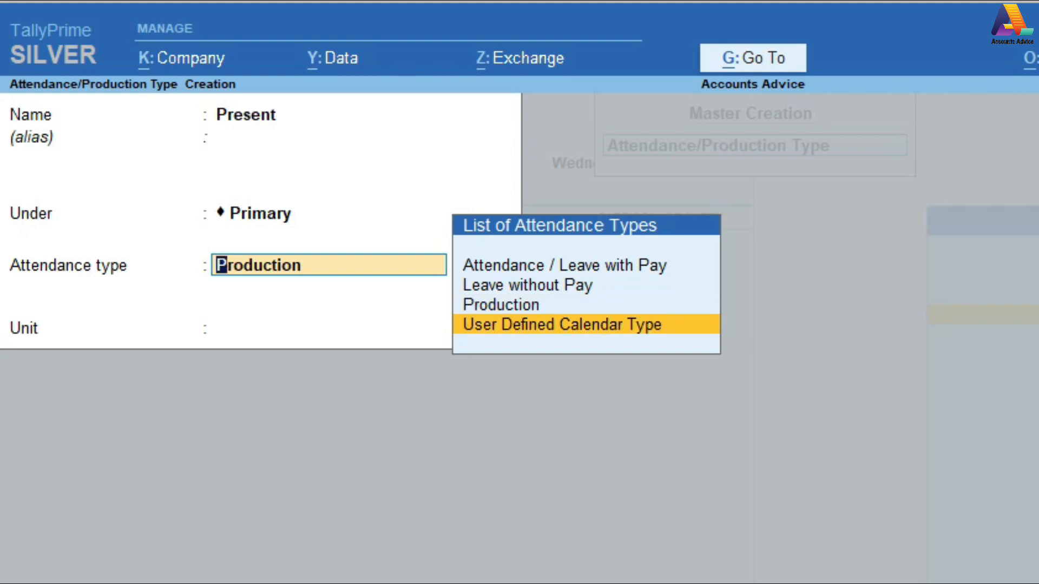
key(Return)
key(Return)
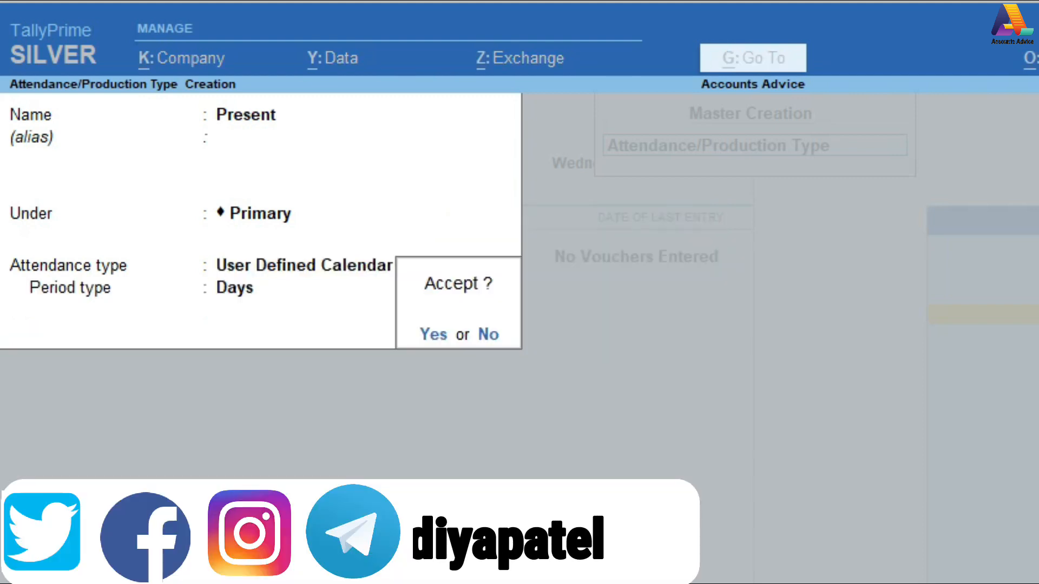
Step: Set the attendance type of Present to Attendance / Leave with Pay and save the master
key(BackSpace)
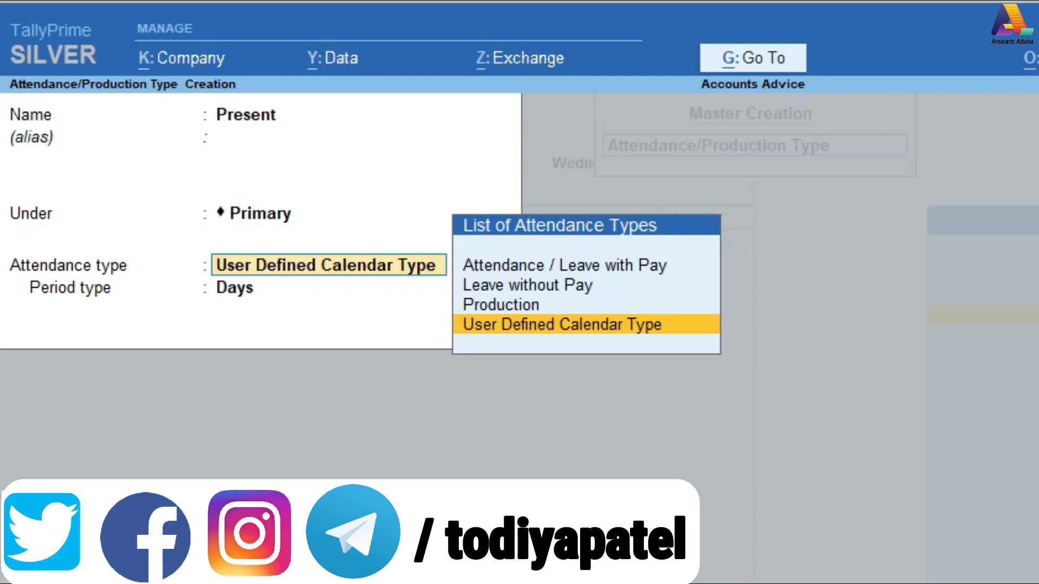
key(Up)
key(Up)
key(Up)
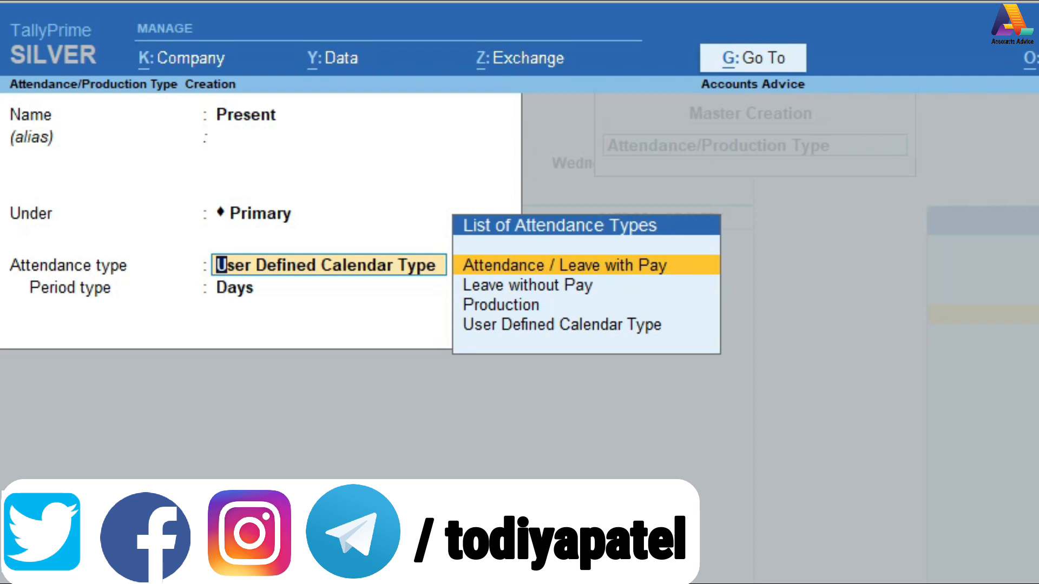
key(Return)
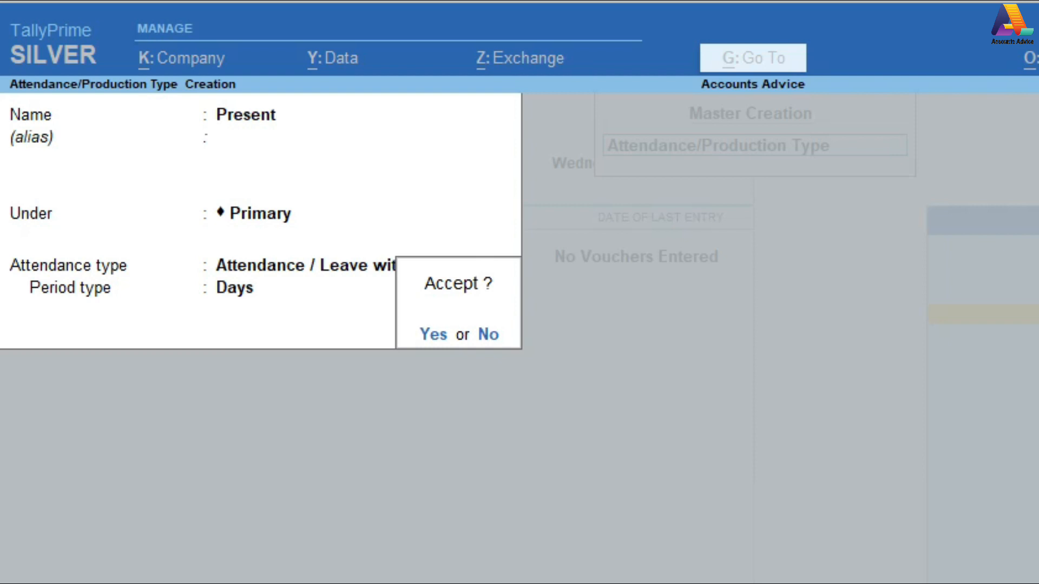
key(Return)
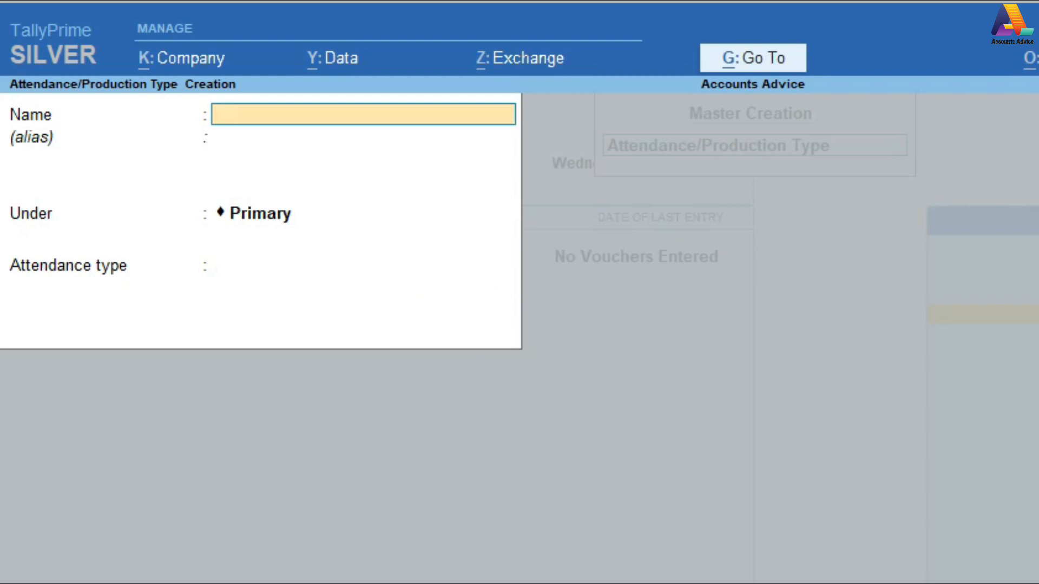
Step: Create an attendance type named Absent under Primary with the type Leave without Pay, and save it
text(Absent)
key(Return)
key(Return)
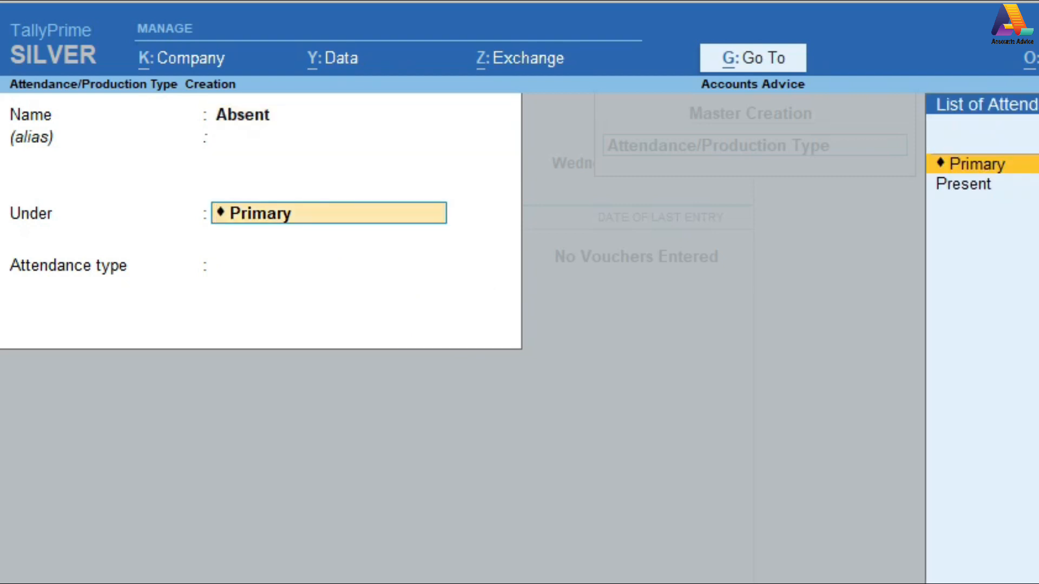
key(Return)
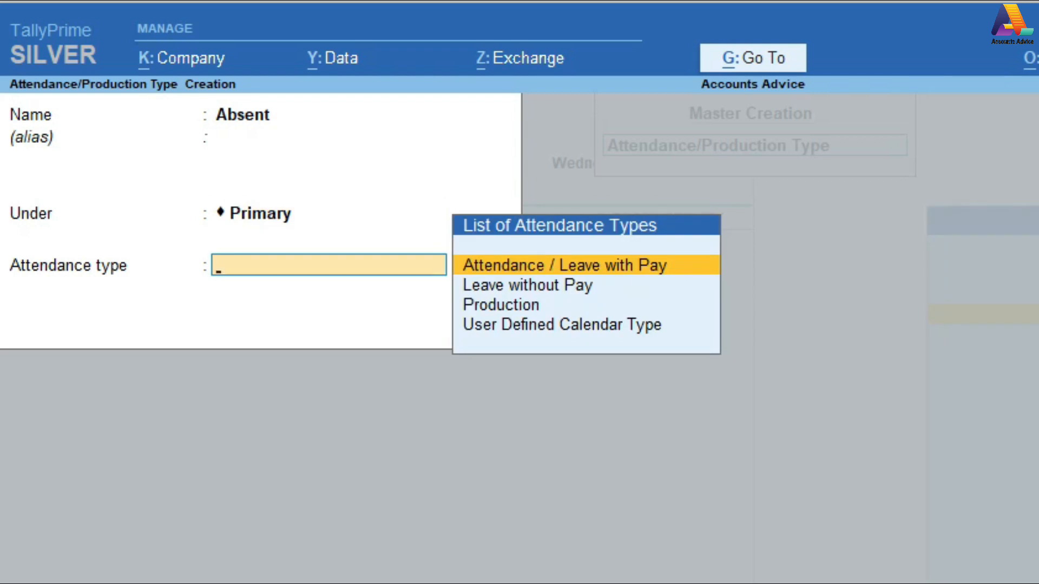
key(Down)
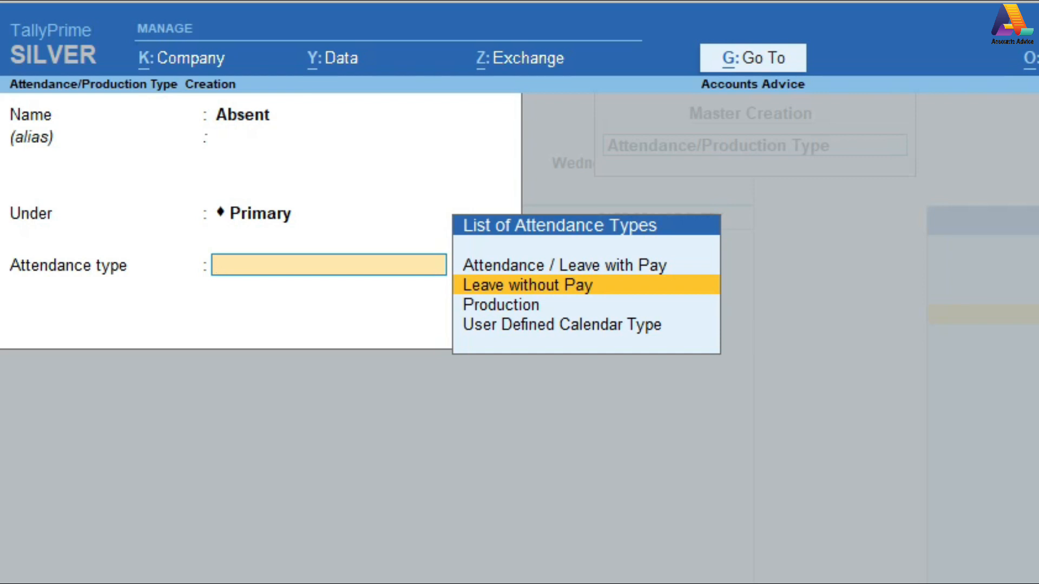
key(Return)
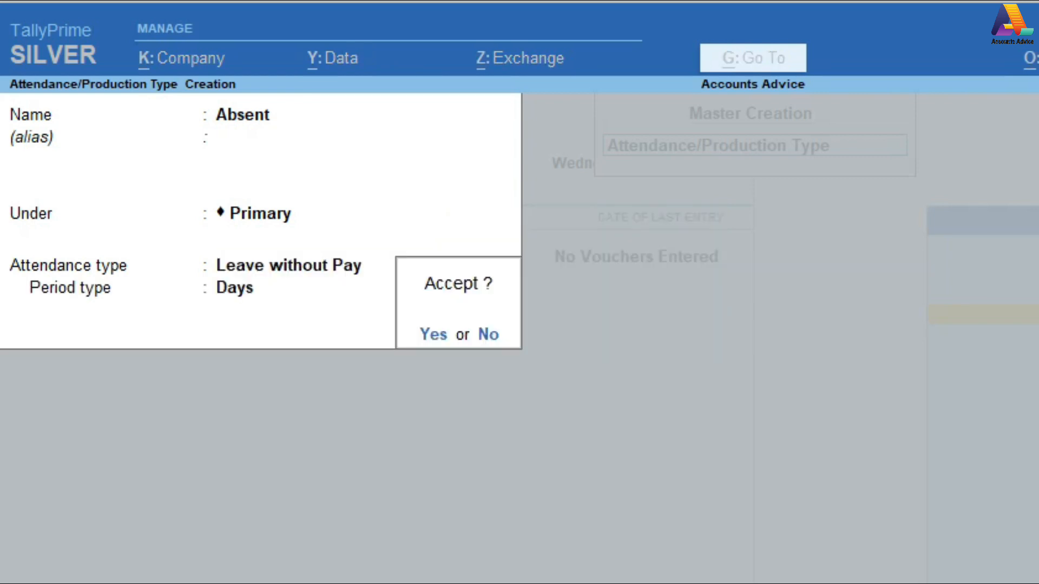
key(Return)
Step: Create an attendance type named Paid Leave under Primary with the type Attendance / Leave with Pay, save it and leave the creation form
text(Paid Leav)
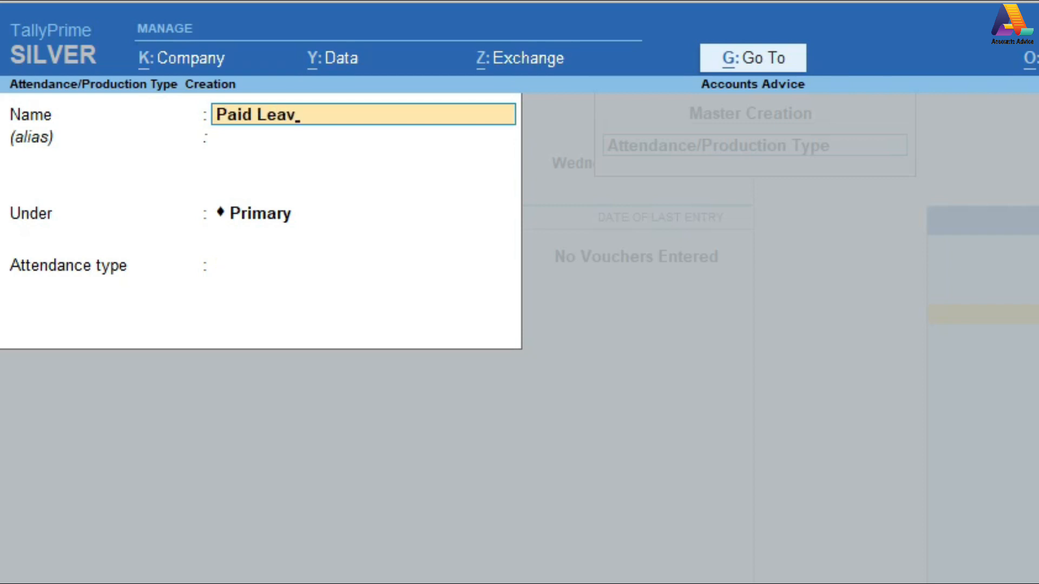
text(e)
key(Return)
key(Return)
key(Return)
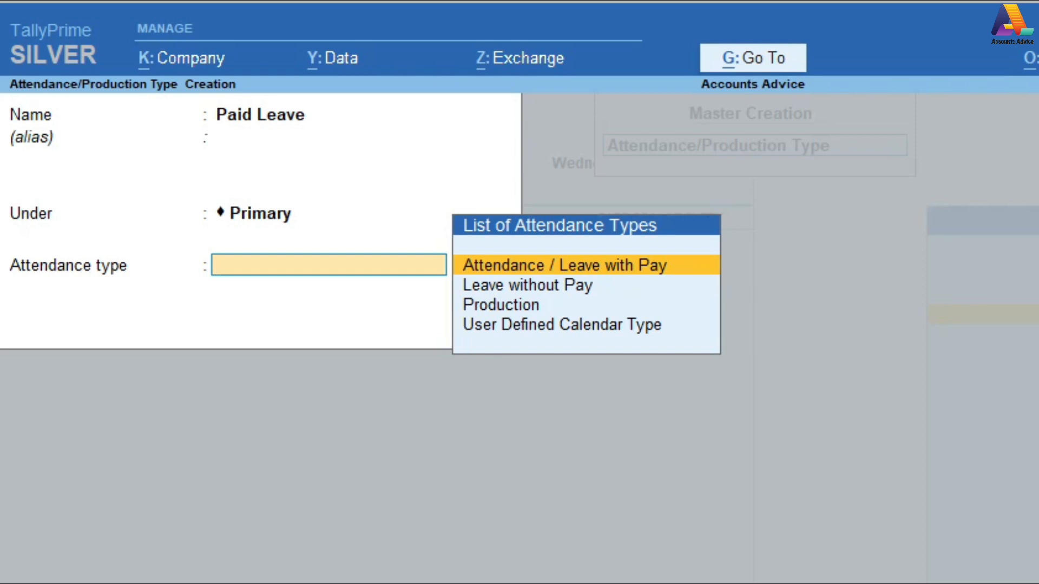
key(Return)
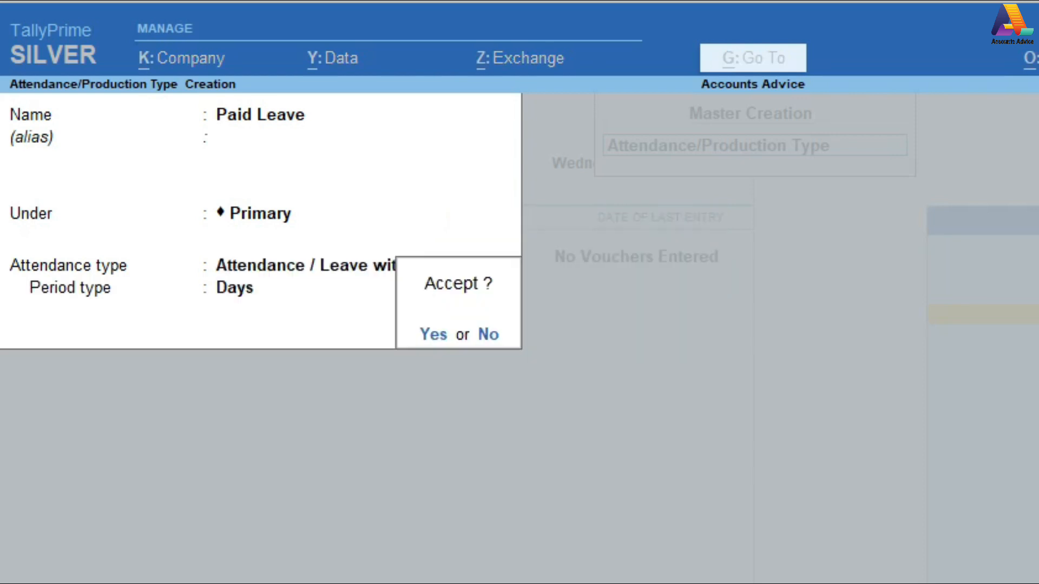
key(Return)
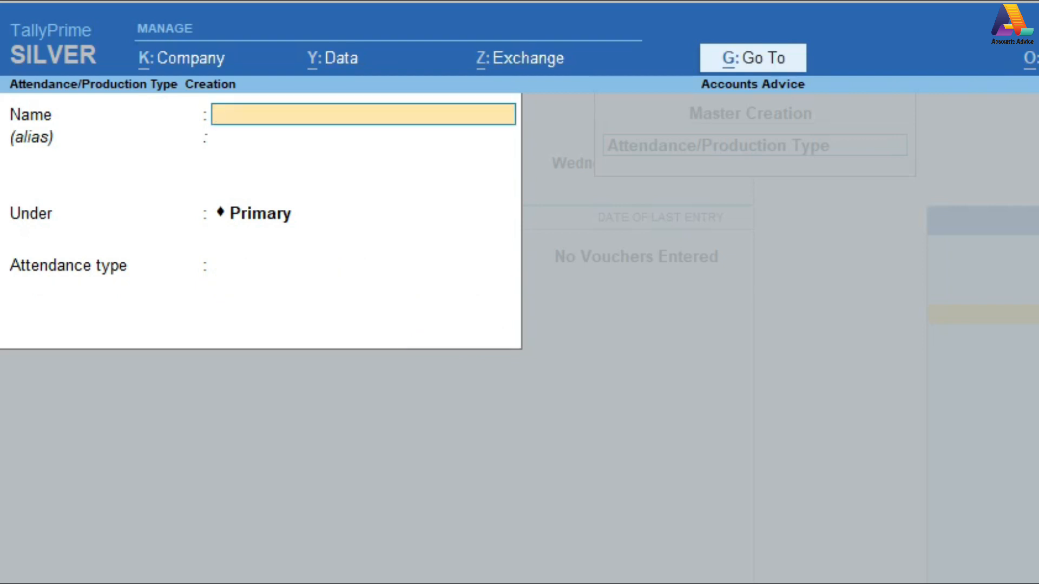
key(Escape)
Step: Start a new payroll pay head named Basic Salary without an alias
key(Return)
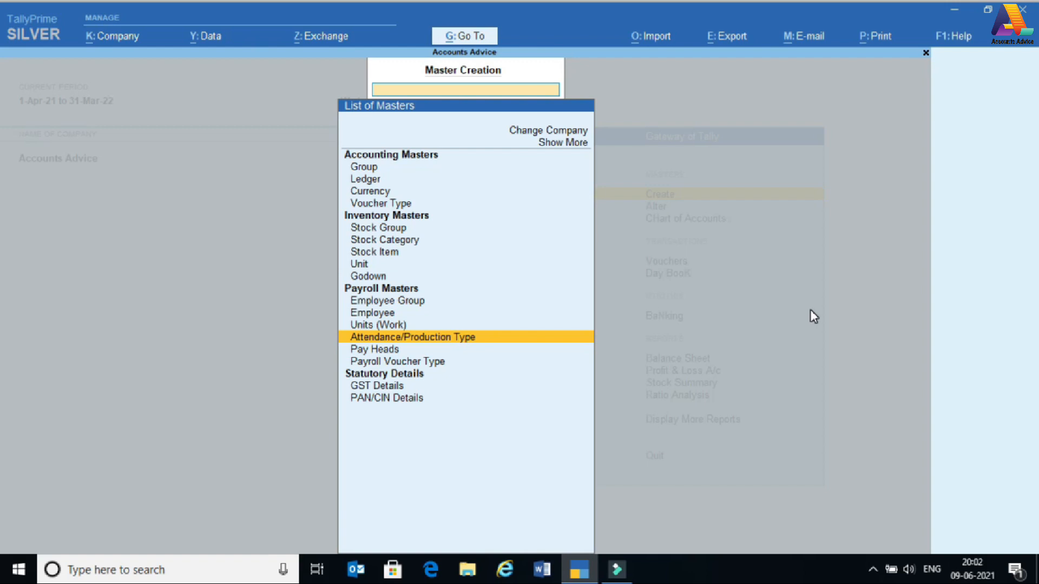
key(Down)
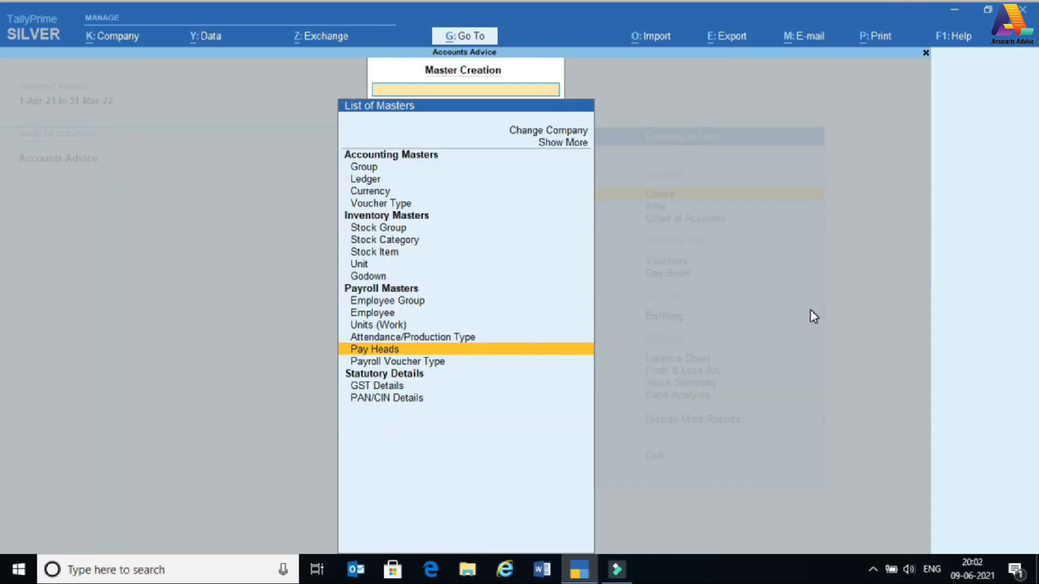
key(Return)
text(B)
text(asic)
text( Sale)
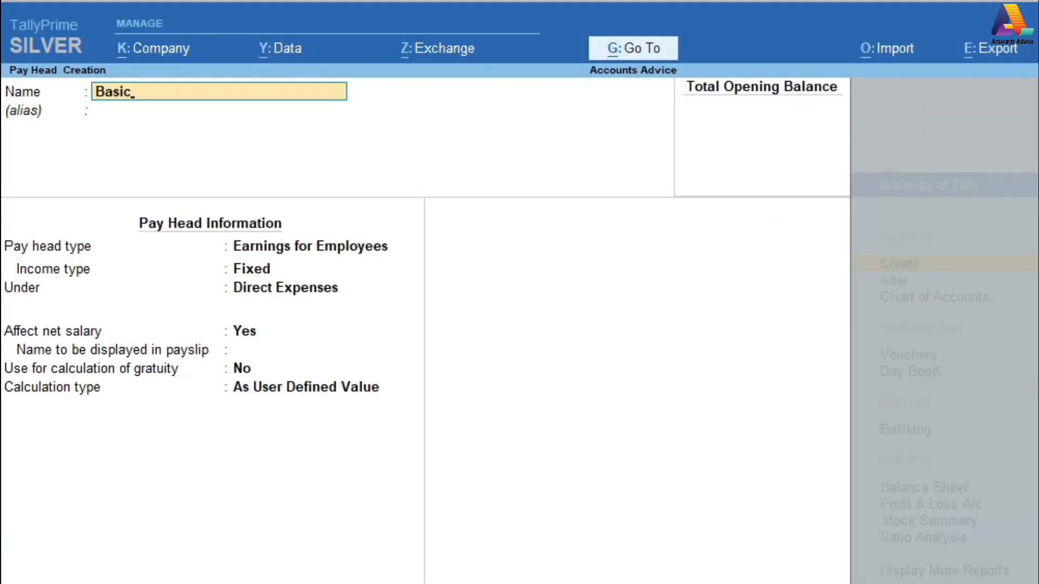
key(BackSpace)
text(ary)
key(Return)
key(Return)
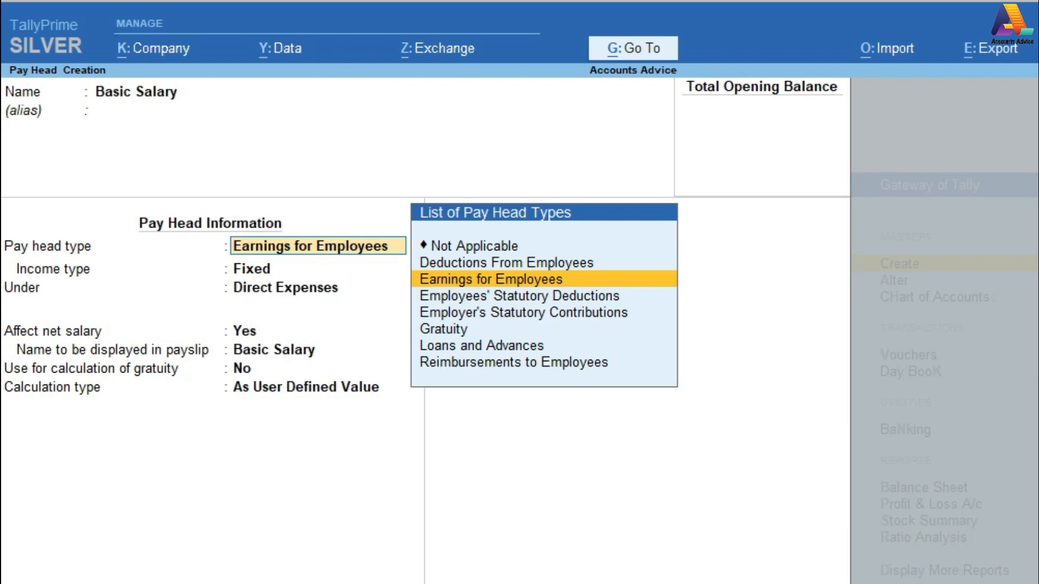
Step: Examine the available pay head types, from Deductions From Employees through Reimbursements to Employees
key(Up)
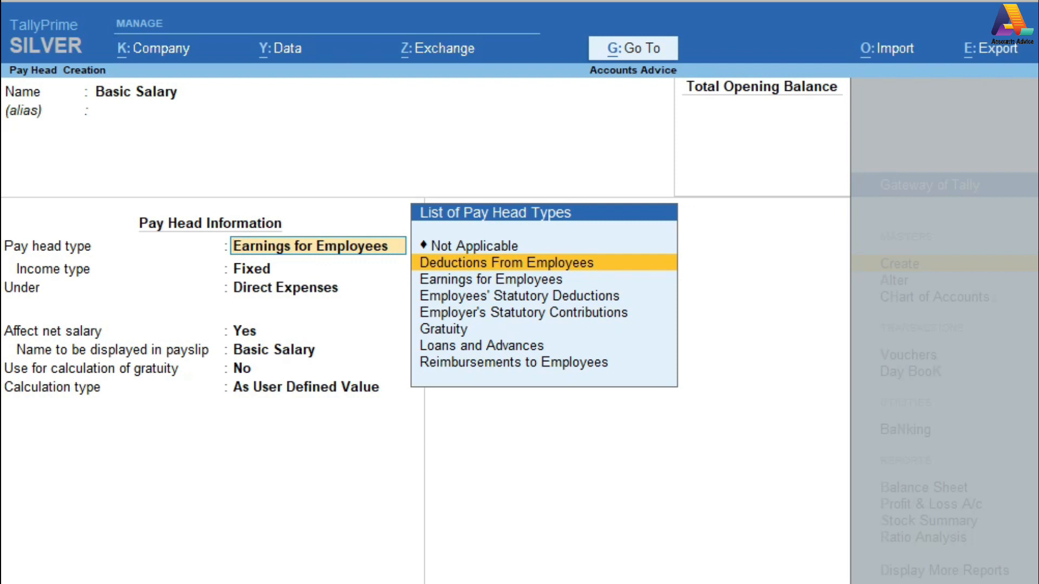
key(Down)
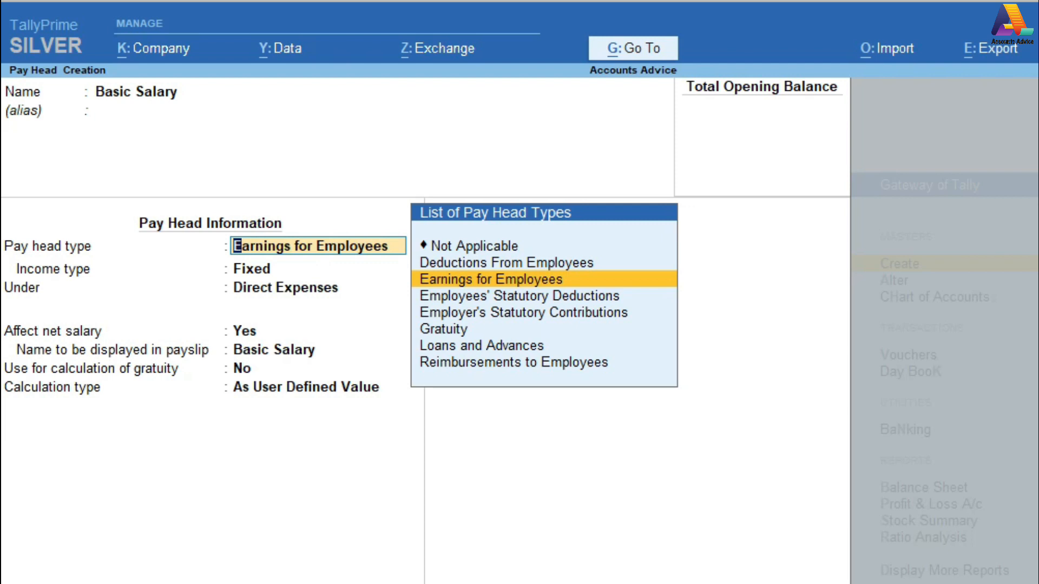
key(Down)
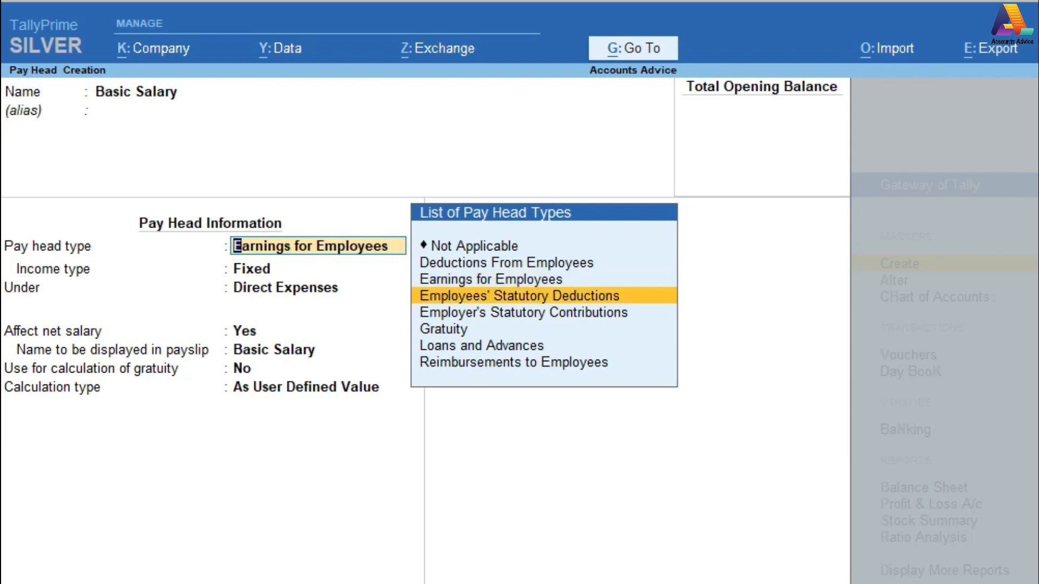
key(Down)
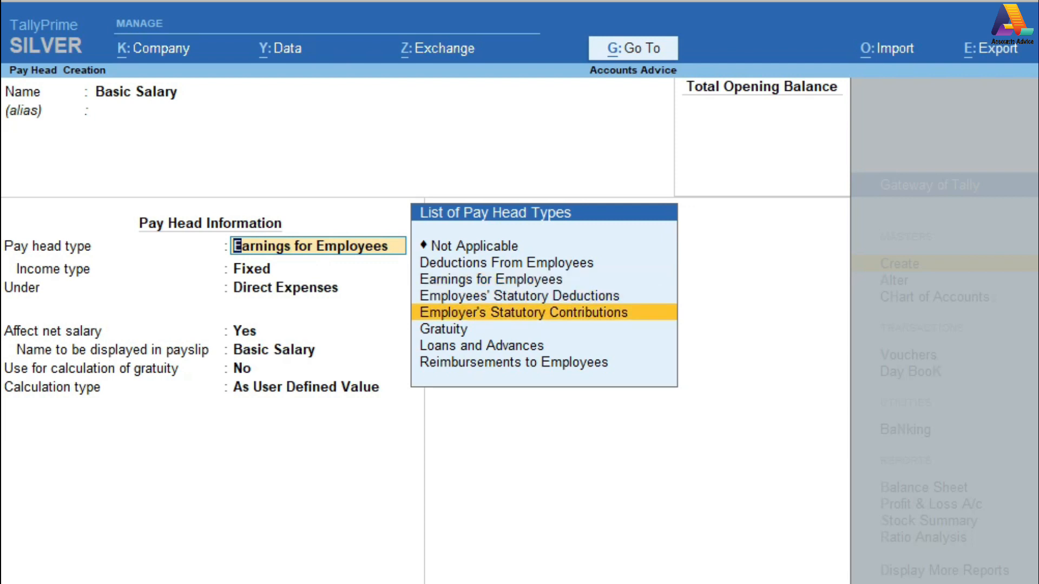
key(Down)
key(Up)
key(Up)
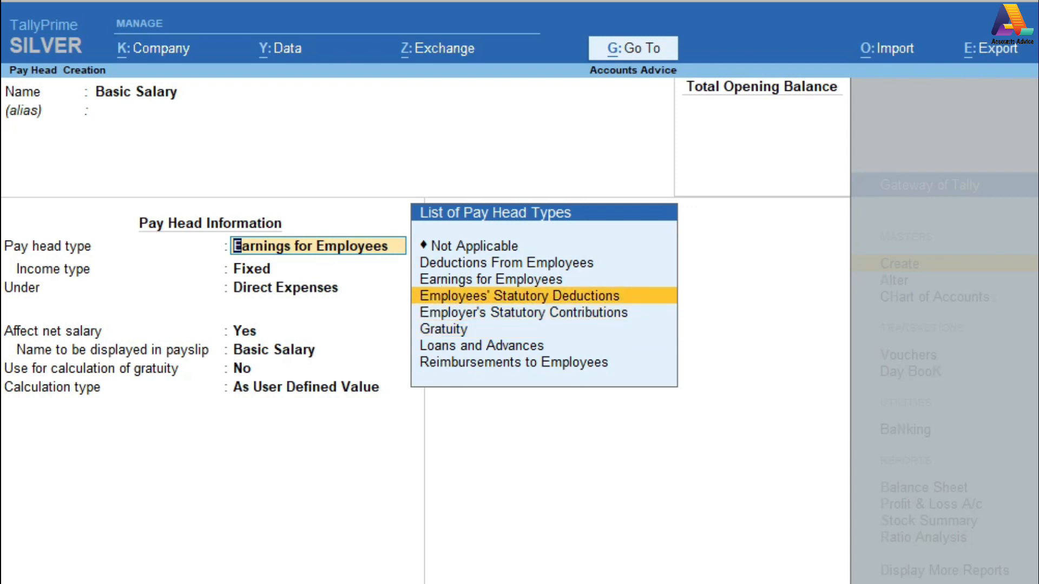
key(Down)
key(Down)
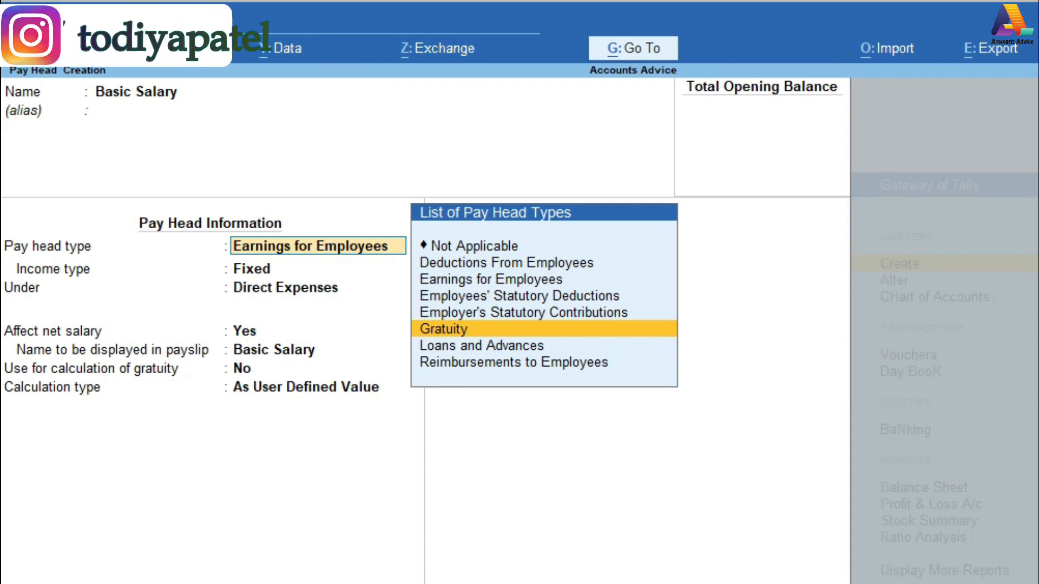
key(Down)
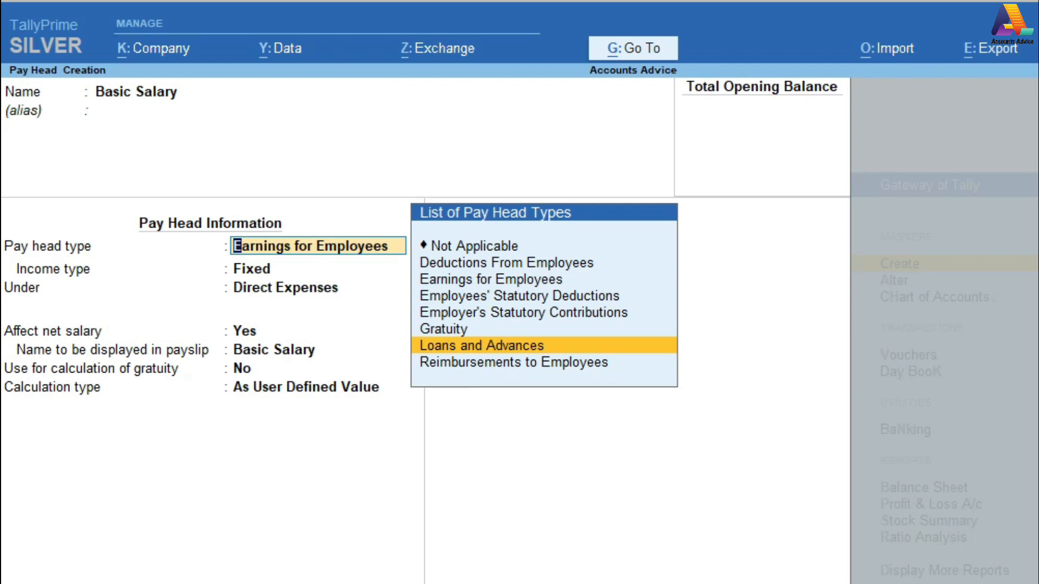
key(Down)
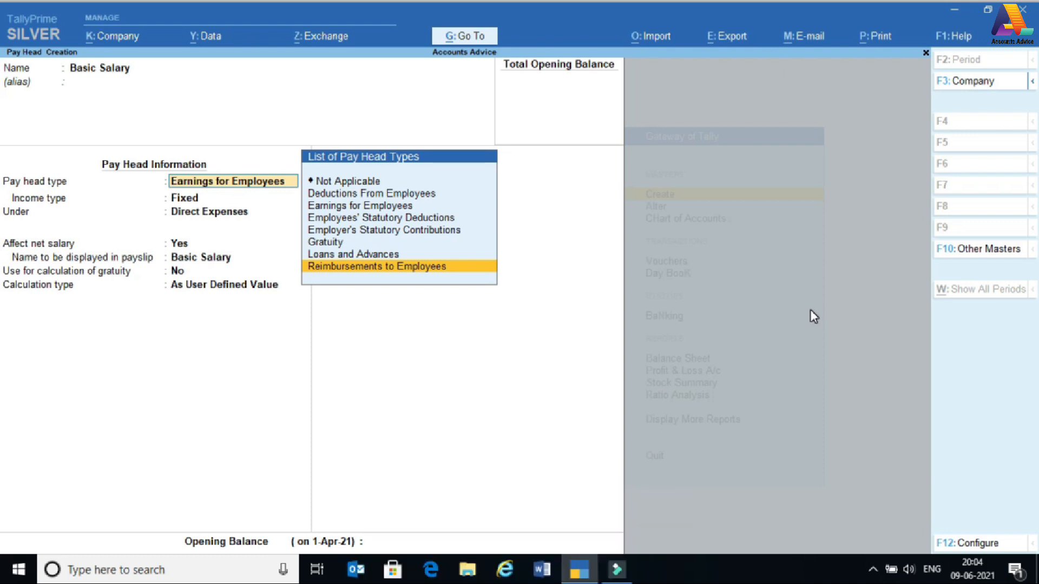
Step: Set the pay head type to Earnings for Employees and the income type to Fixed
key(Up)
key(Up)
key(Up)
key(Up)
key(Up)
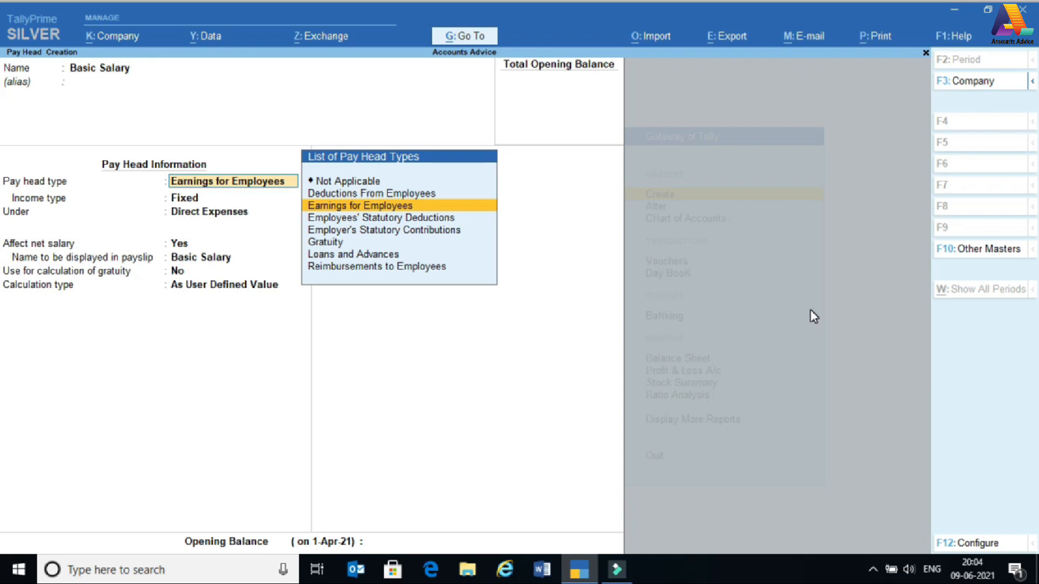
key(Return)
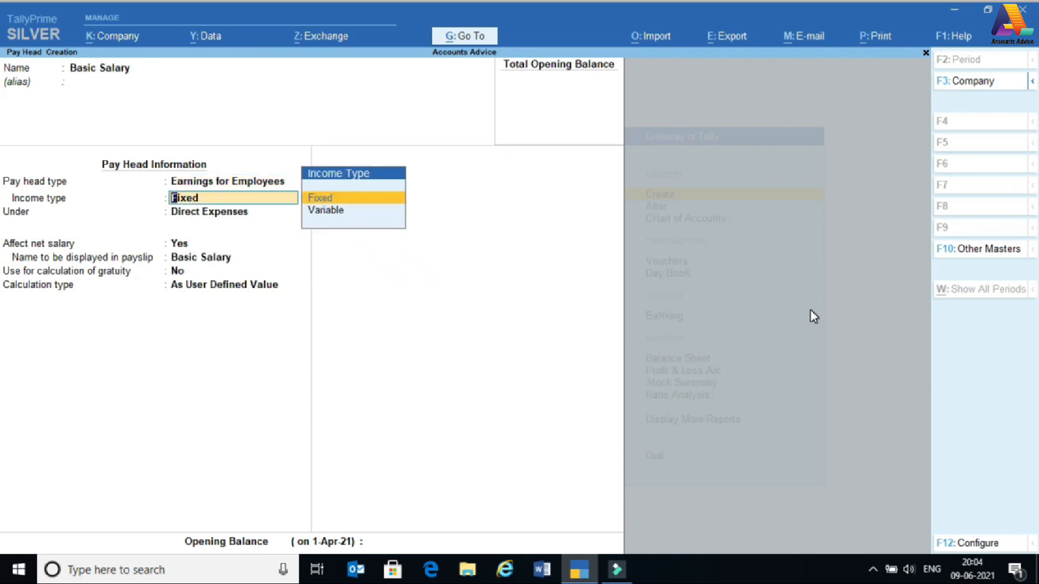
key(Down)
key(Up)
key(Return)
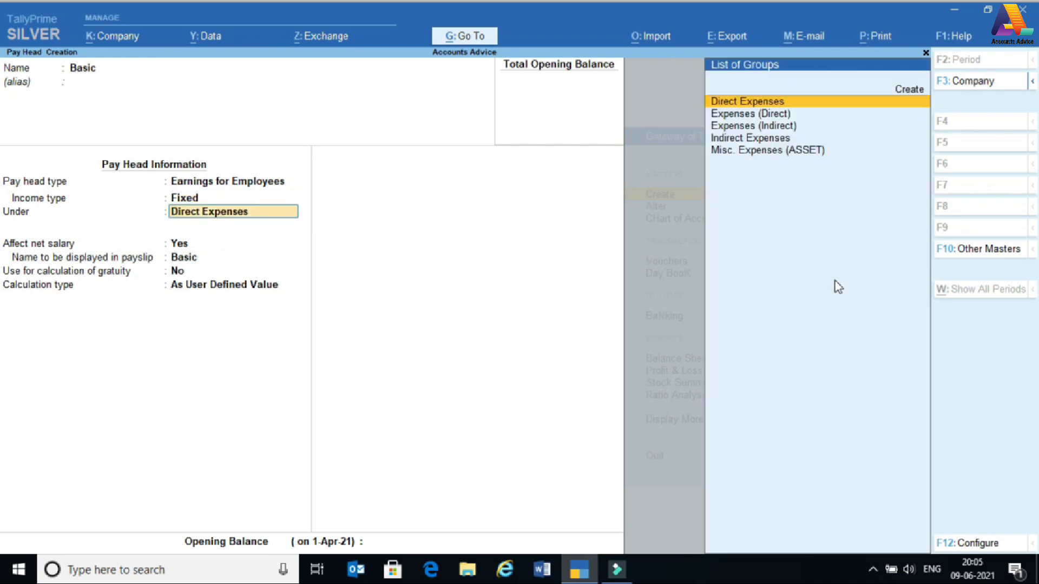
Step: Start creating a new account group named Salary for the pay head to be grouped under
key(Down)
key(Down)
key(Down)
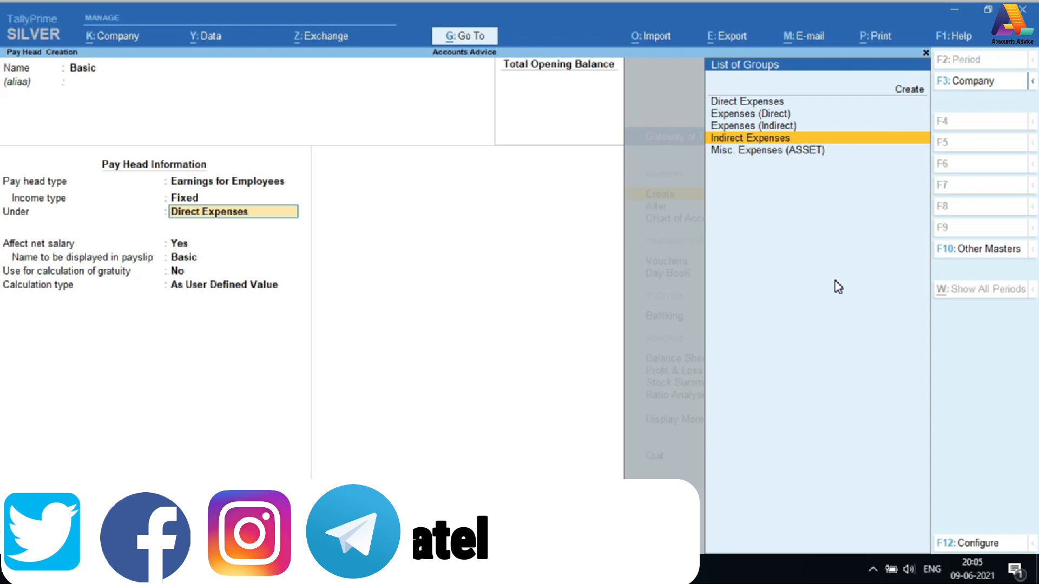
key(Up)
key(Up)
key(Up)
key(Up)
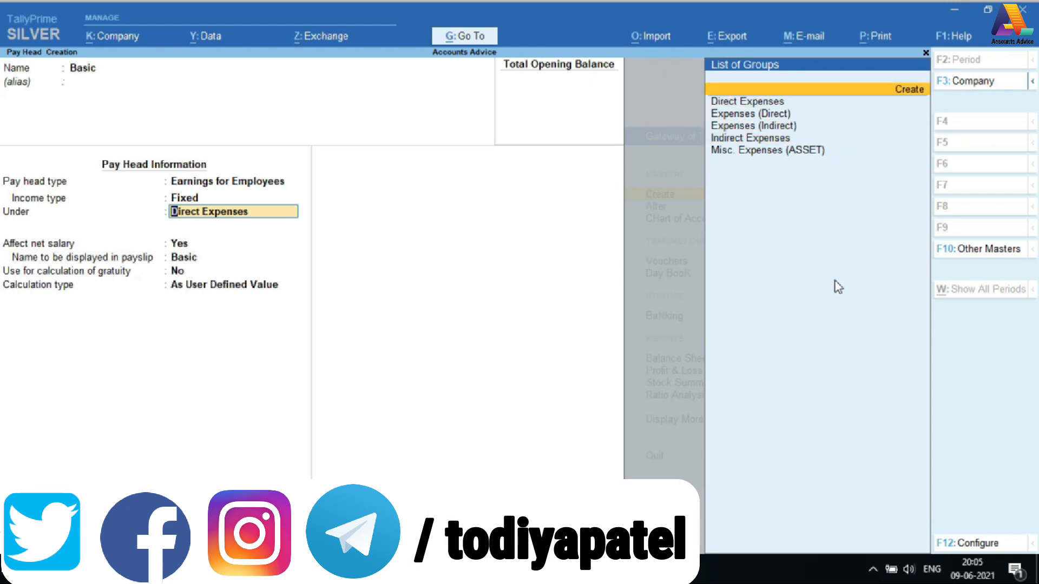
key(Return)
text(Sal)
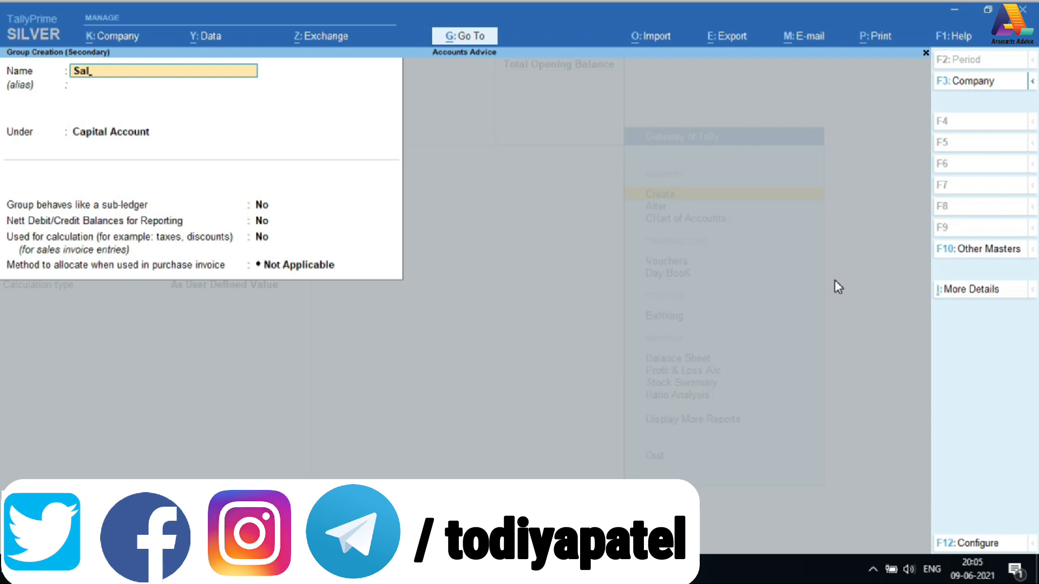
text(ary)
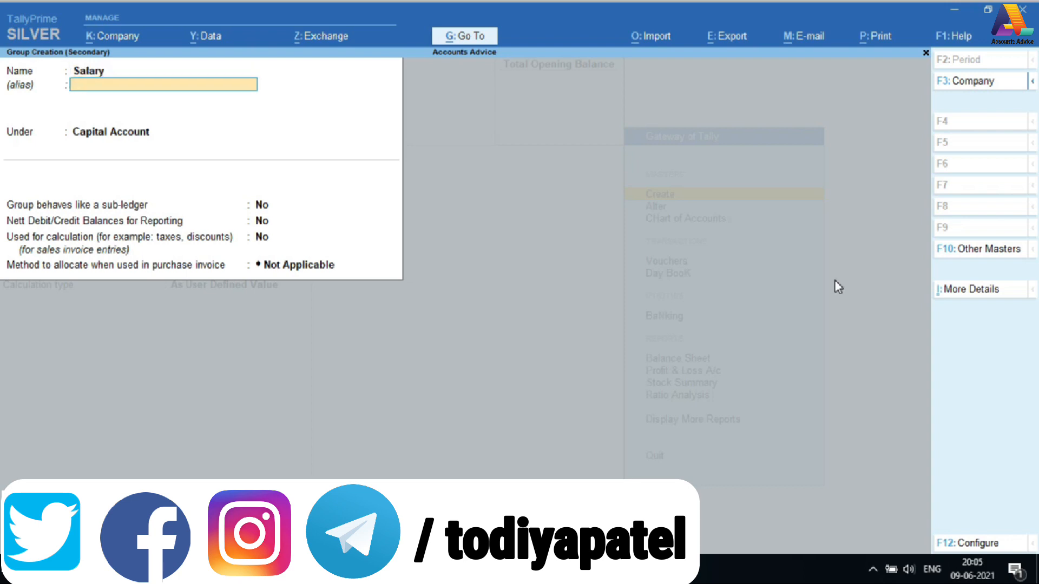
Step: Place the Salary group under Indirect Expenses without an alias, keep its remaining default options and save it
key(Return)
text(Indi)
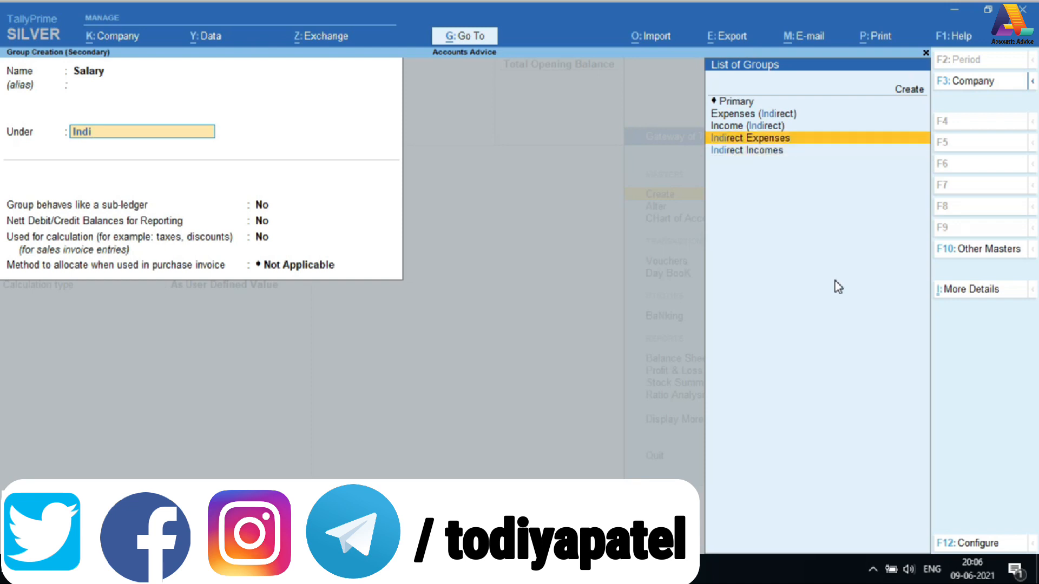
key(Return)
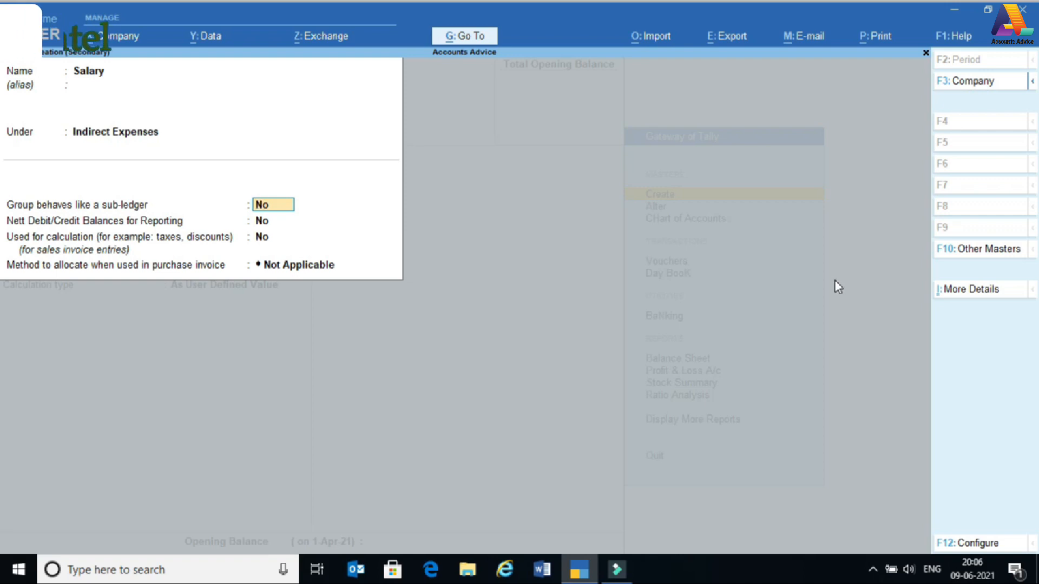
key(Return)
key(Return)
key(Return)
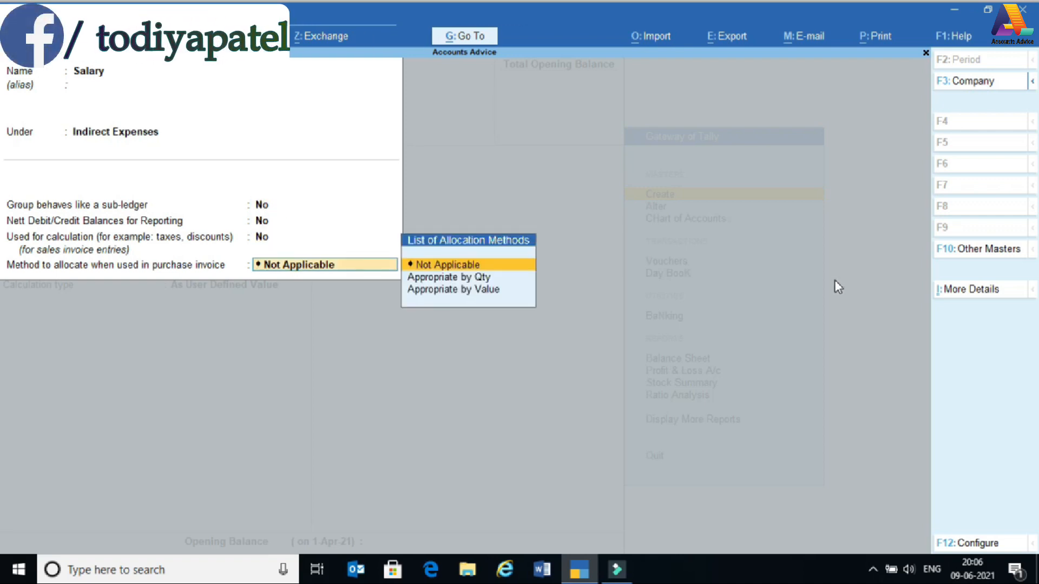
key(Return)
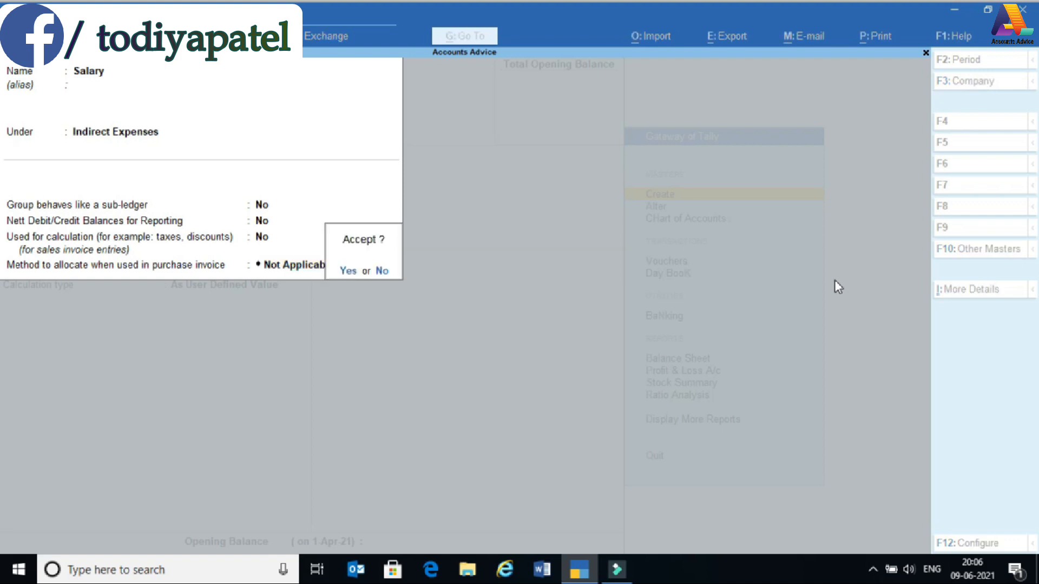
key(Return)
key(BackSpace)
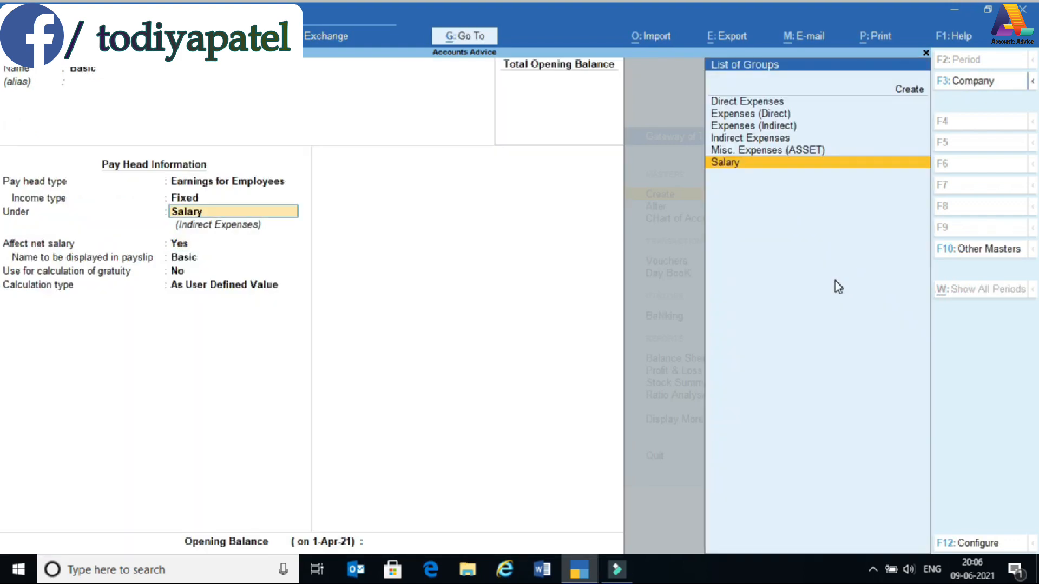
Step: Group the pay head under Salary, keeping Affect net salary as Yes, the payslip name Basic and gratuity calculation as No
key(Return)
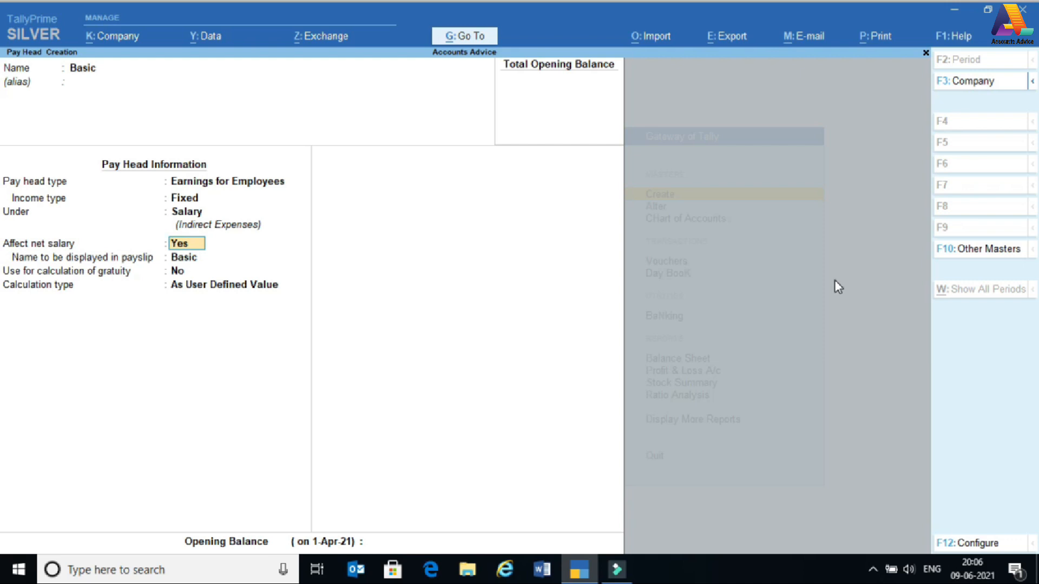
key(Return)
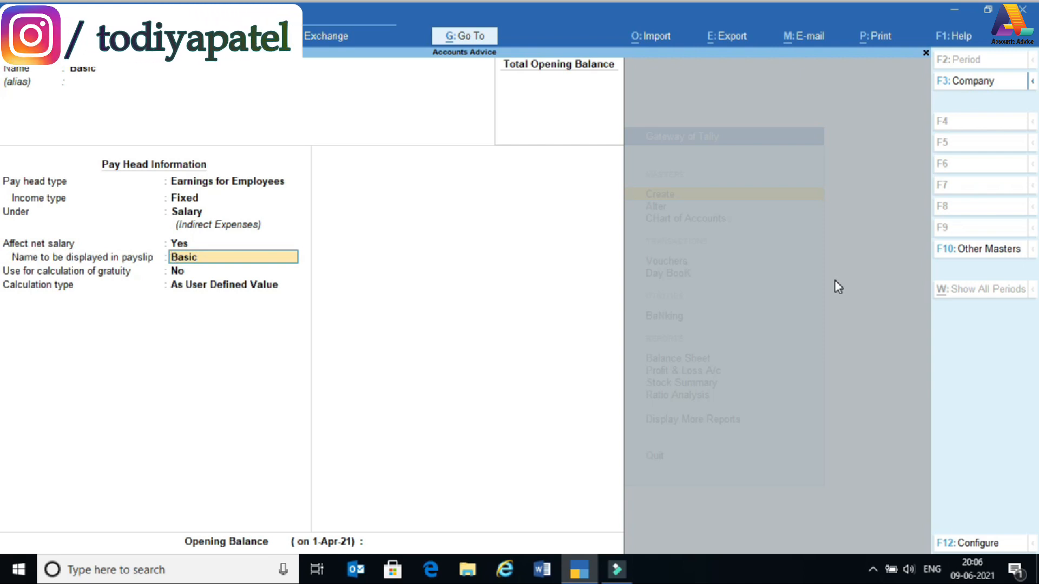
key(Return)
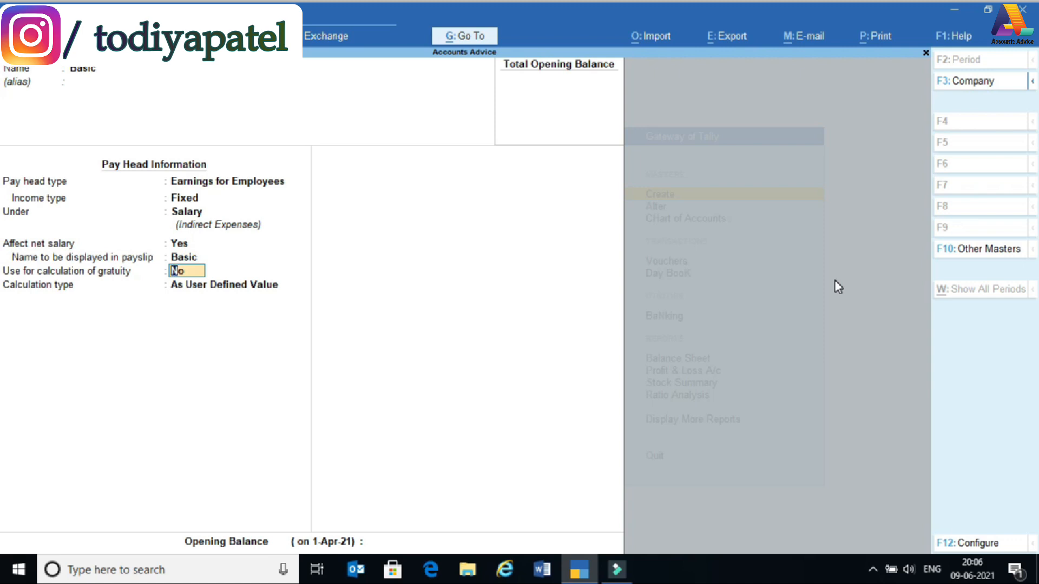
key(Return)
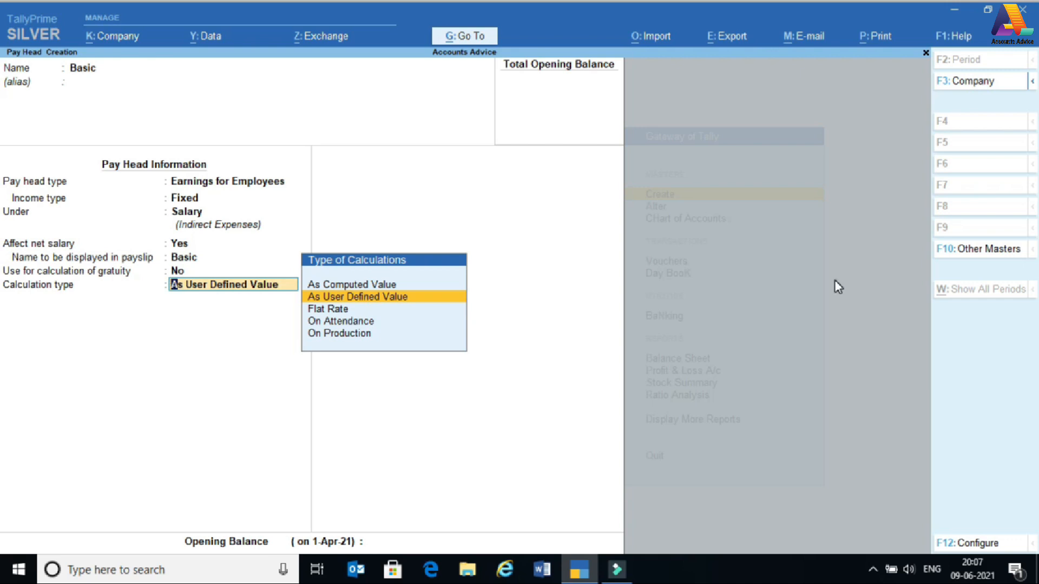
Step: Examine the calculation types available for the pay head, from As Computed Value through On Production
key(Up)
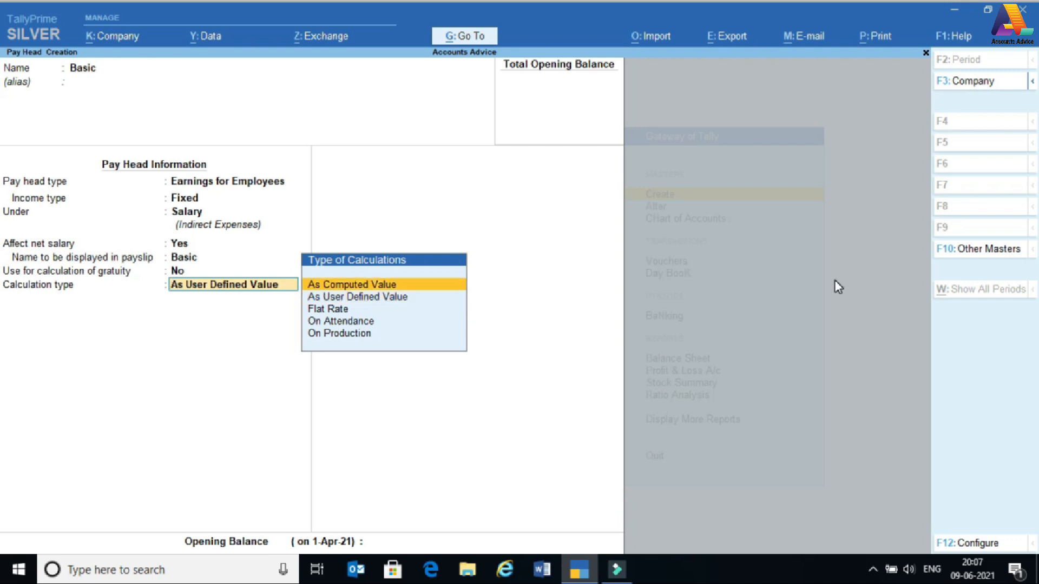
key(Down)
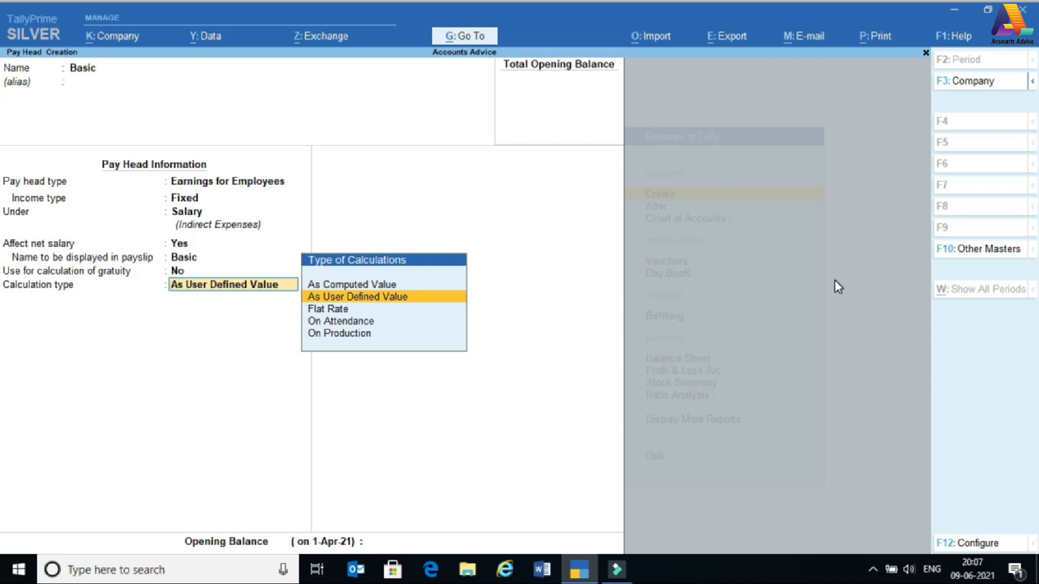
key(Down)
key(Down)
key(Down)
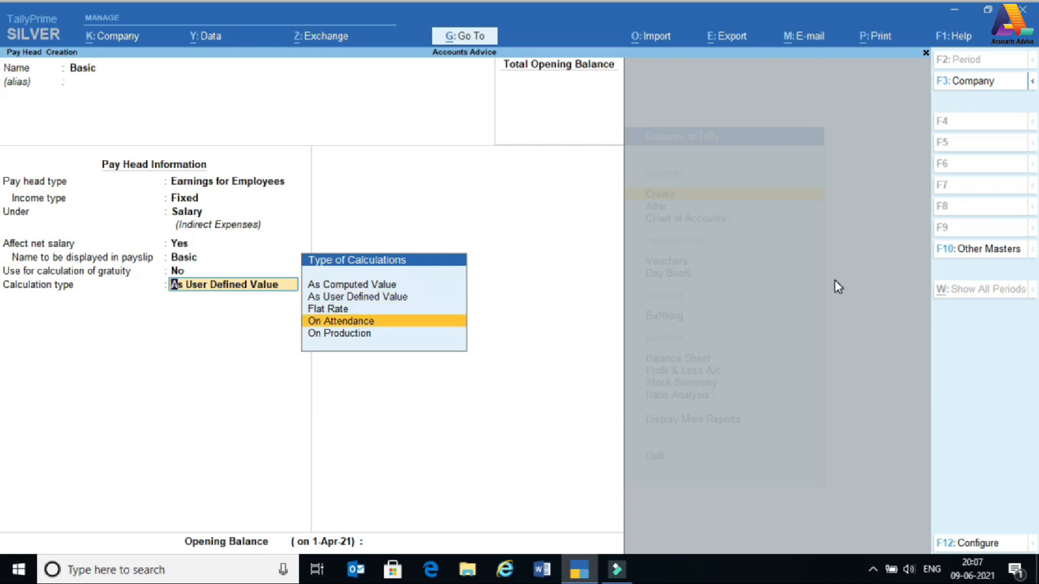
key(Up)
key(Up)
key(Up)
key(Up)
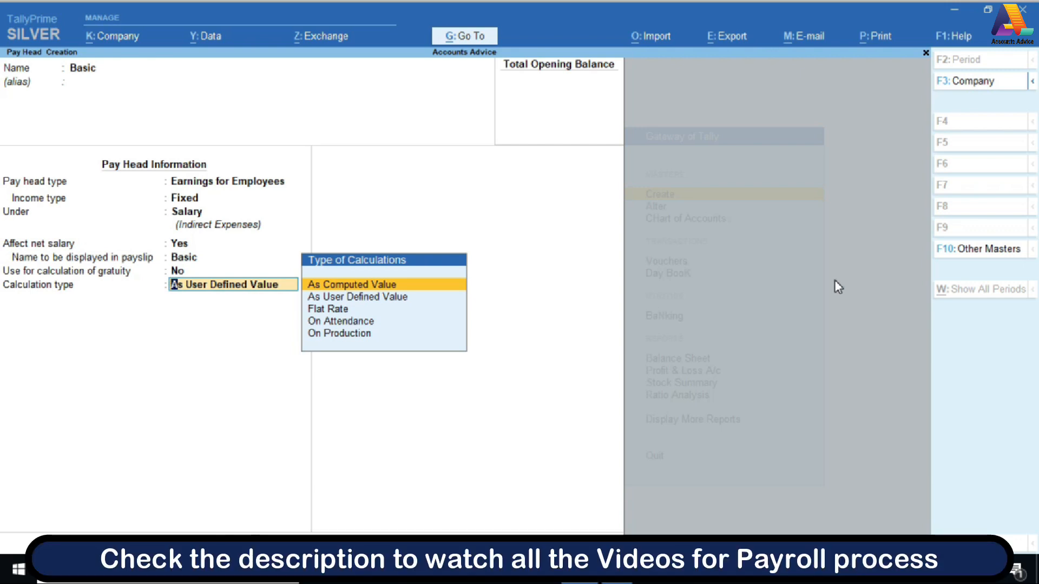
key(Down)
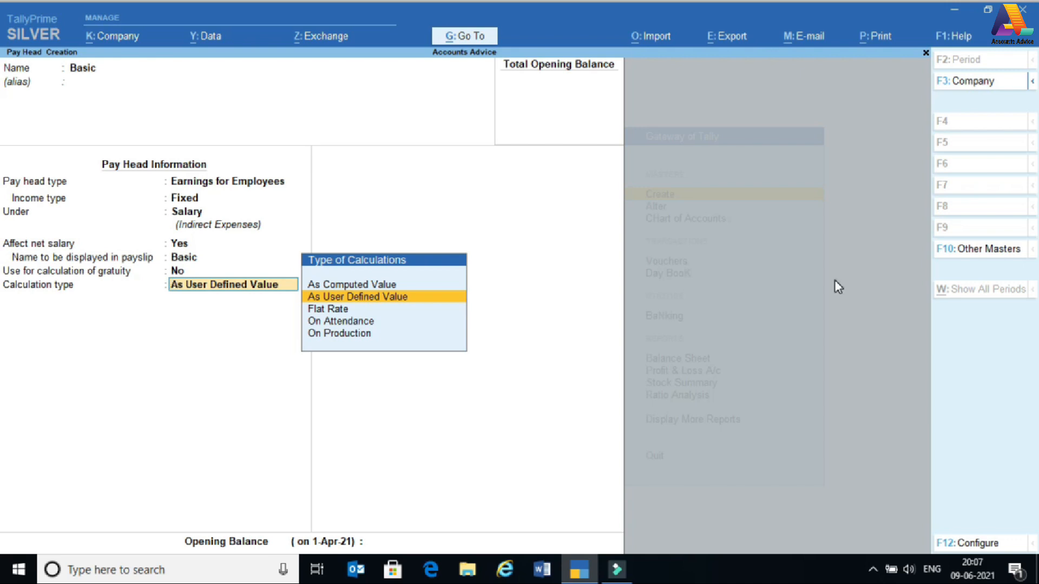
key(Down)
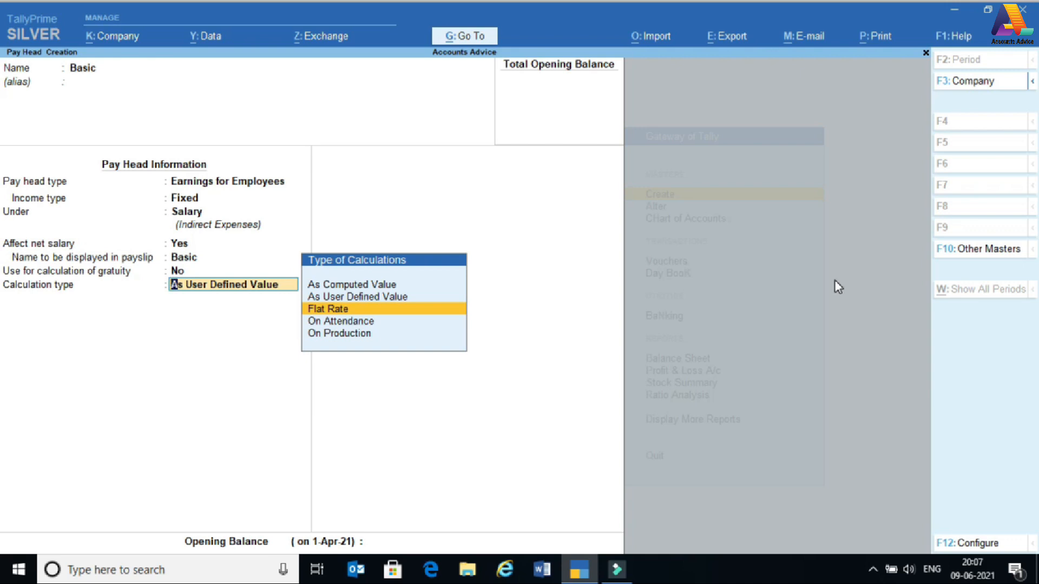
key(Down)
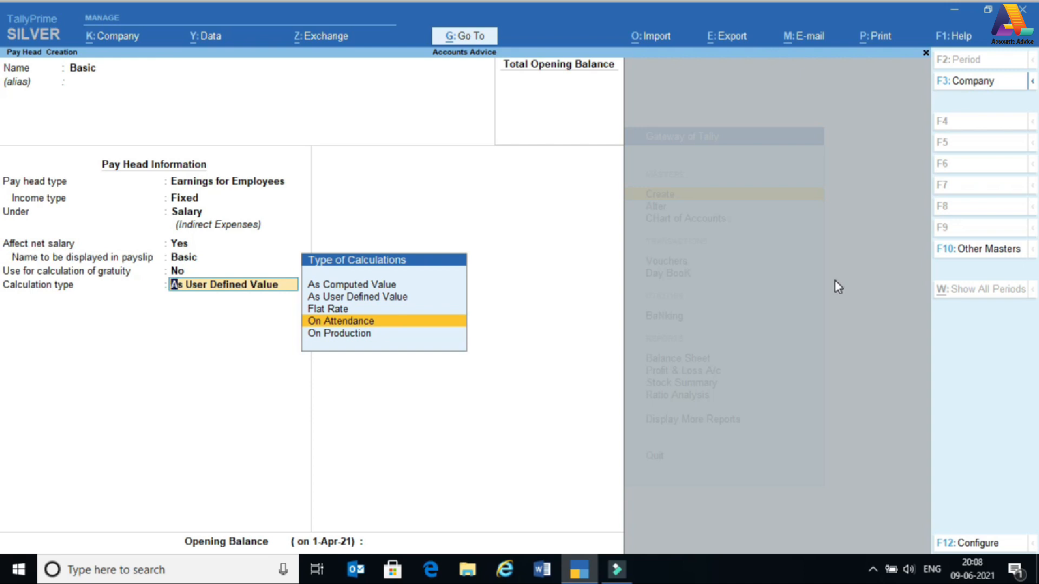
key(Down)
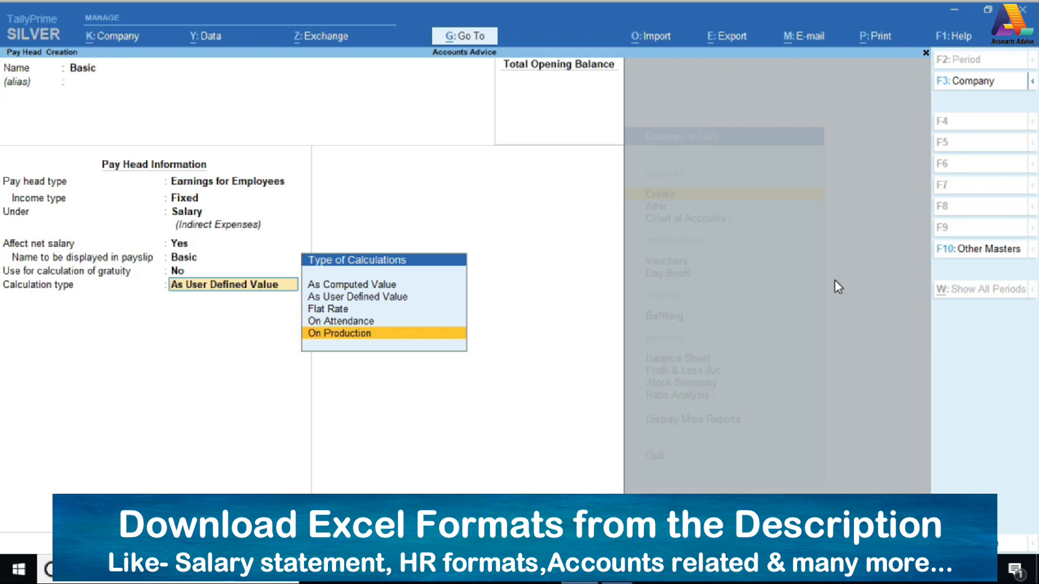
Step: Calculate the Basic pay head On Attendance, with Present as its attendance/leave with pay type
key(Up)
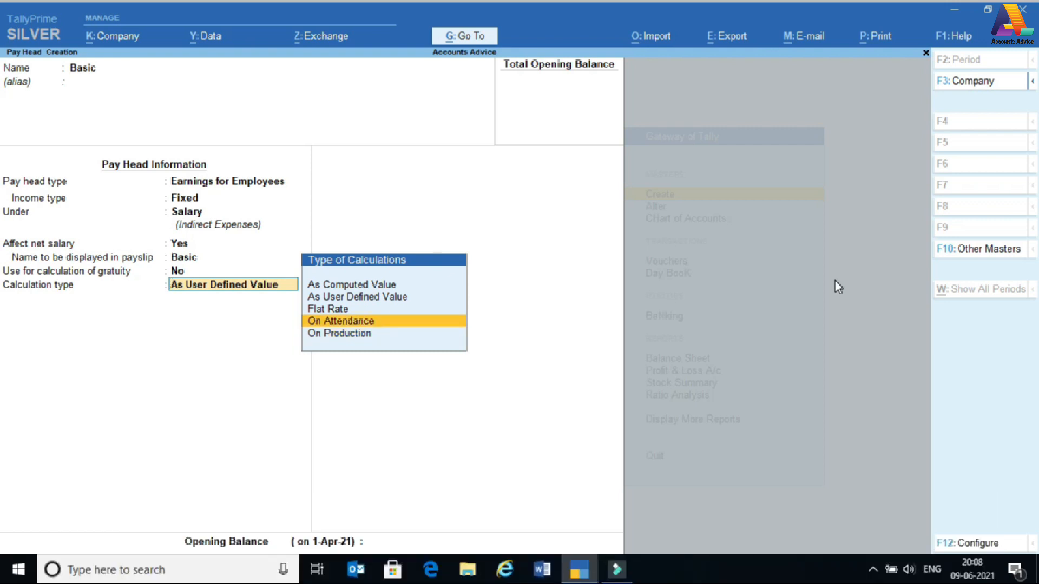
key(Return)
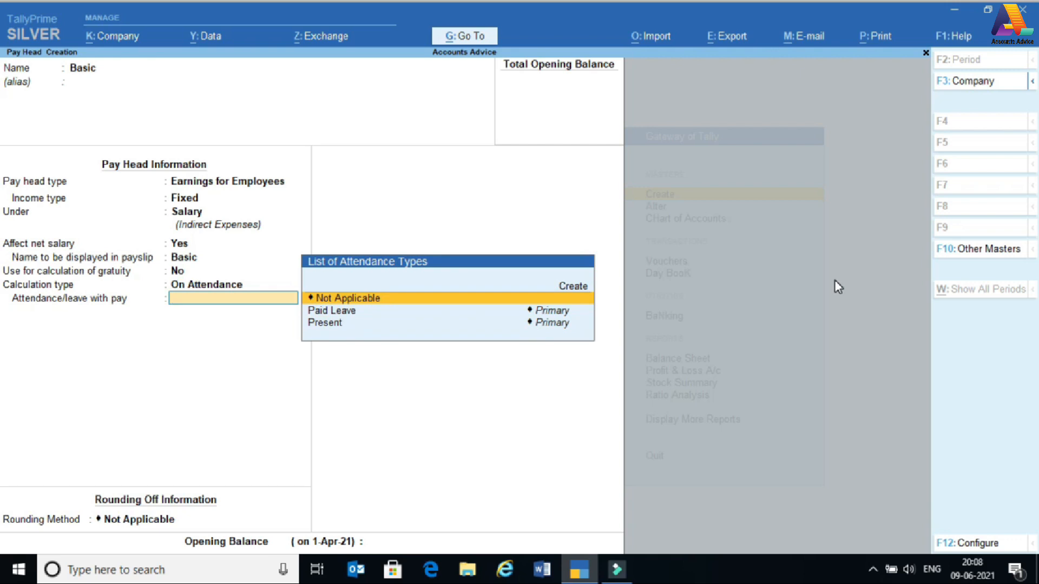
key(Down)
key(Down)
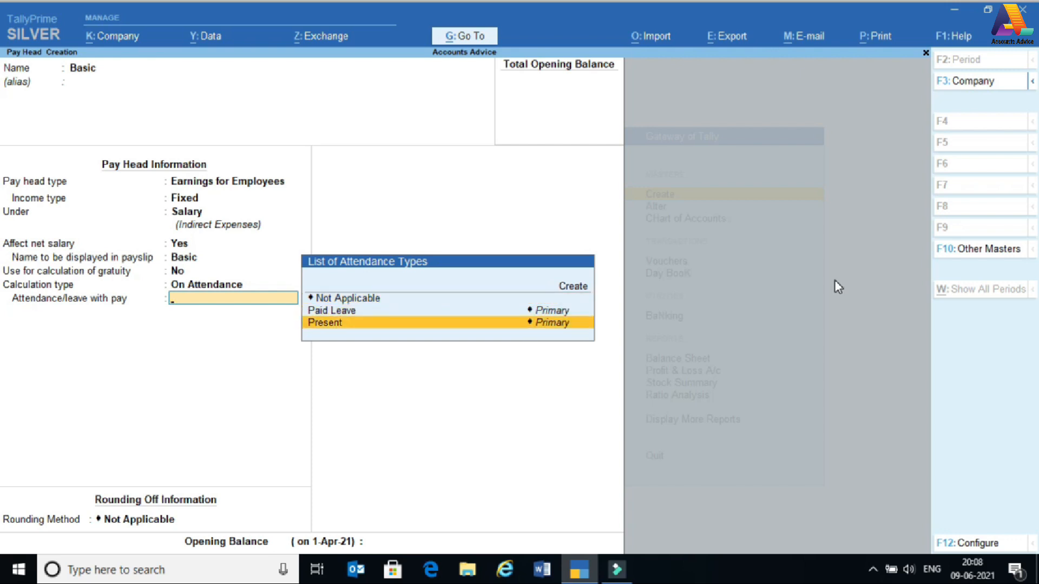
key(Return)
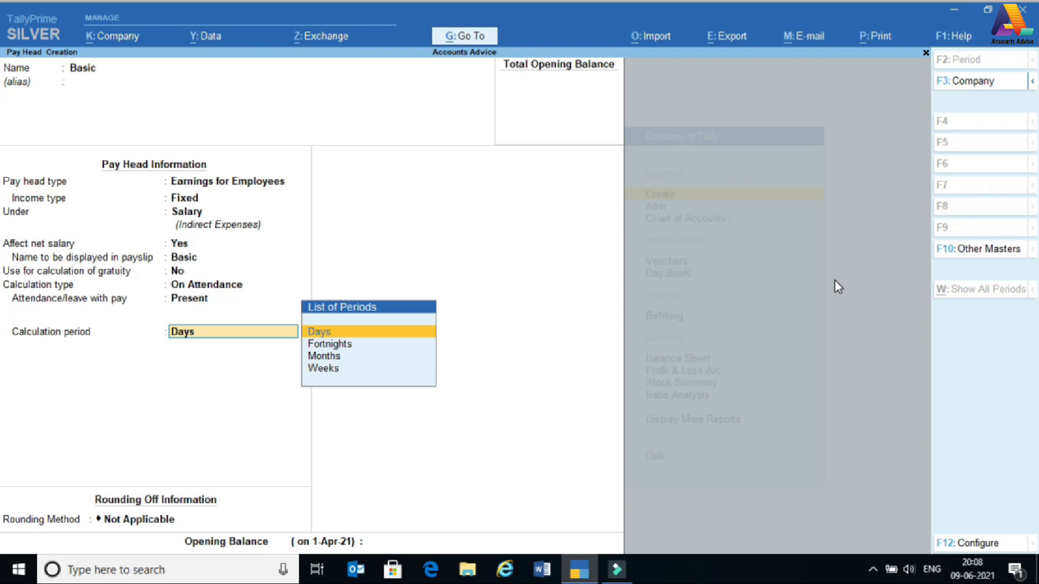
Step: Review the available calculation periods and set the Basic pay head's period to Months
key(Down)
key(Down)
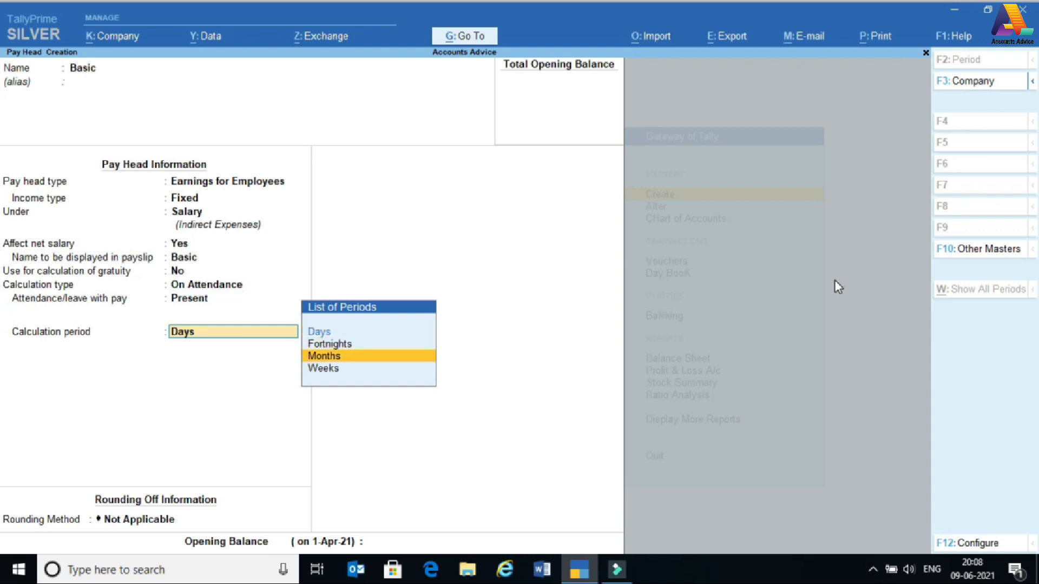
key(Up)
key(Up)
key(Down)
key(Down)
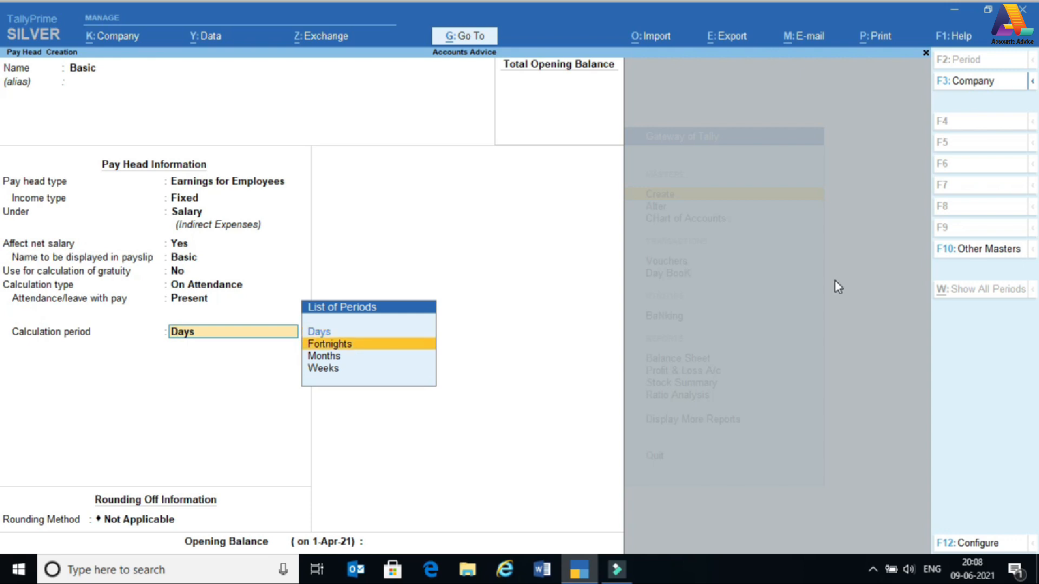
key(Down)
key(Up)
key(Up)
key(Up)
key(Down)
key(Down)
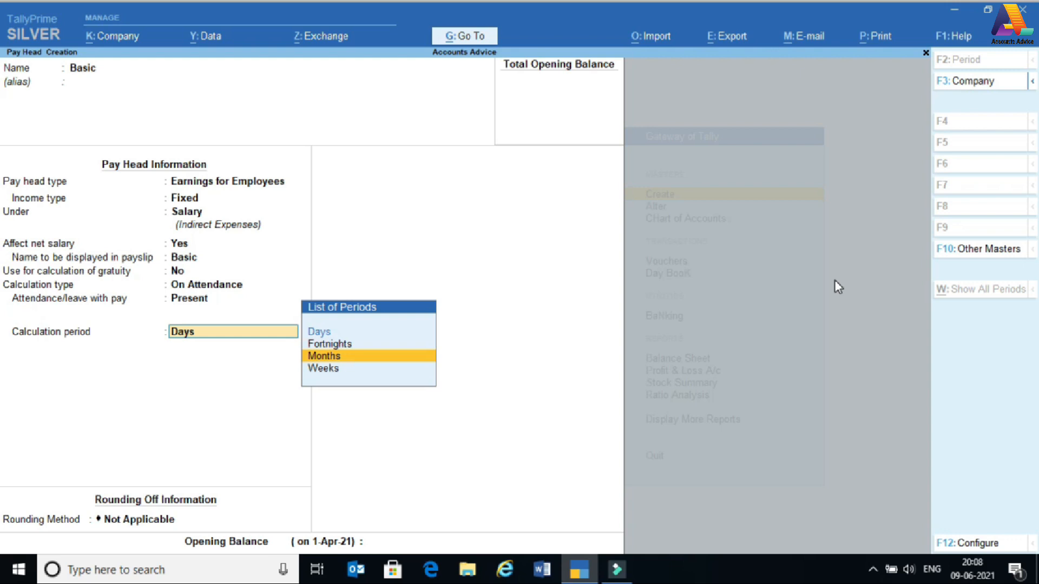
key(Return)
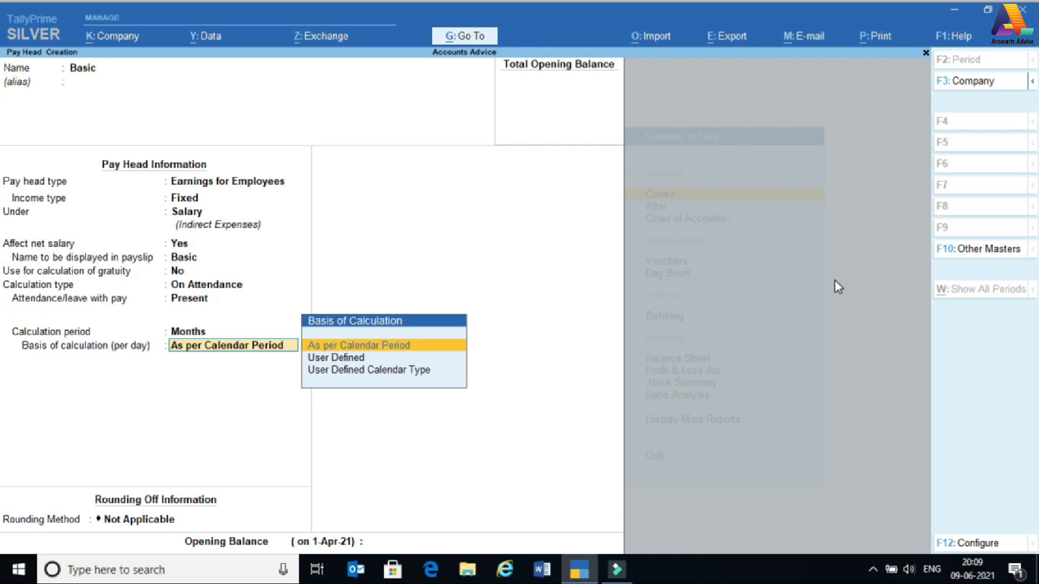
Step: Review the per-day calculation bases for Basic and keep As per Calendar Period
key(Down)
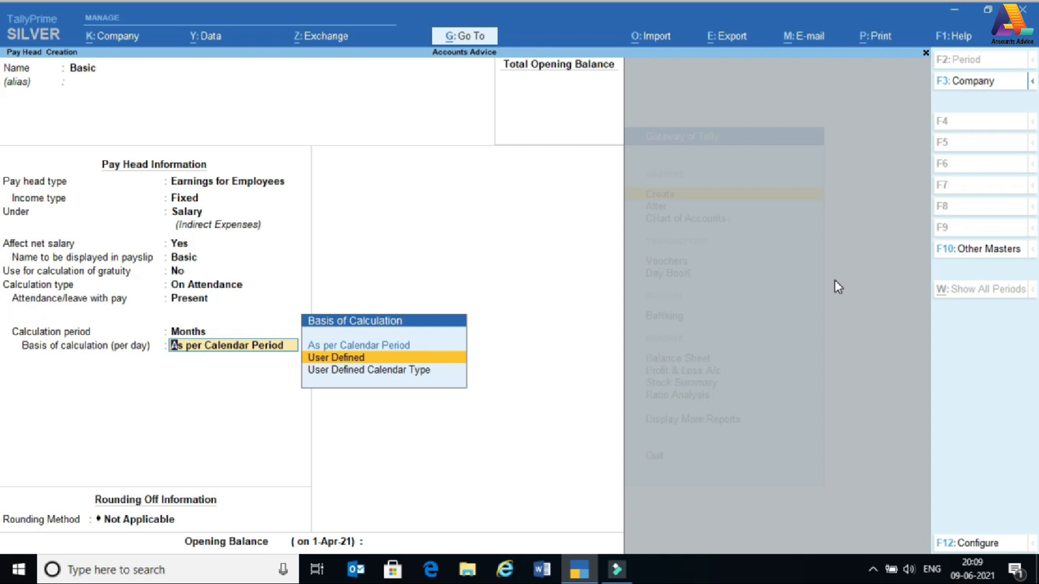
key(Down)
key(Up)
key(Down)
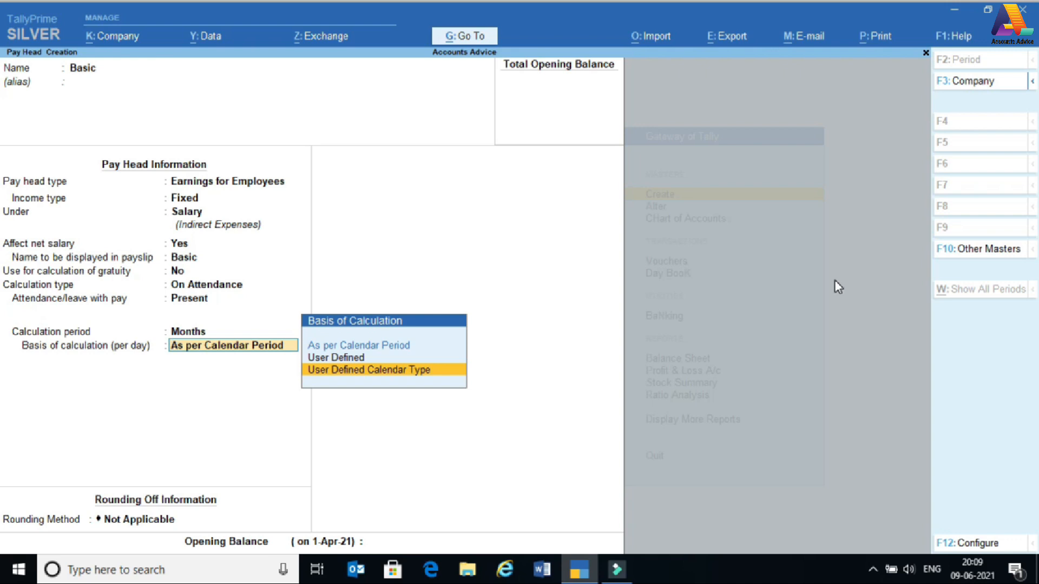
key(Up)
key(Up)
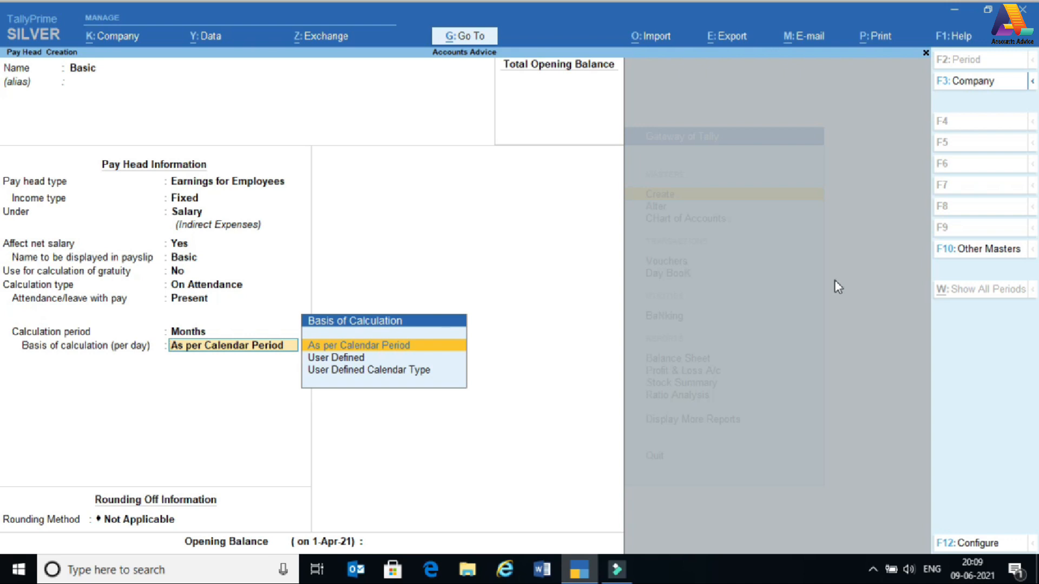
key(Return)
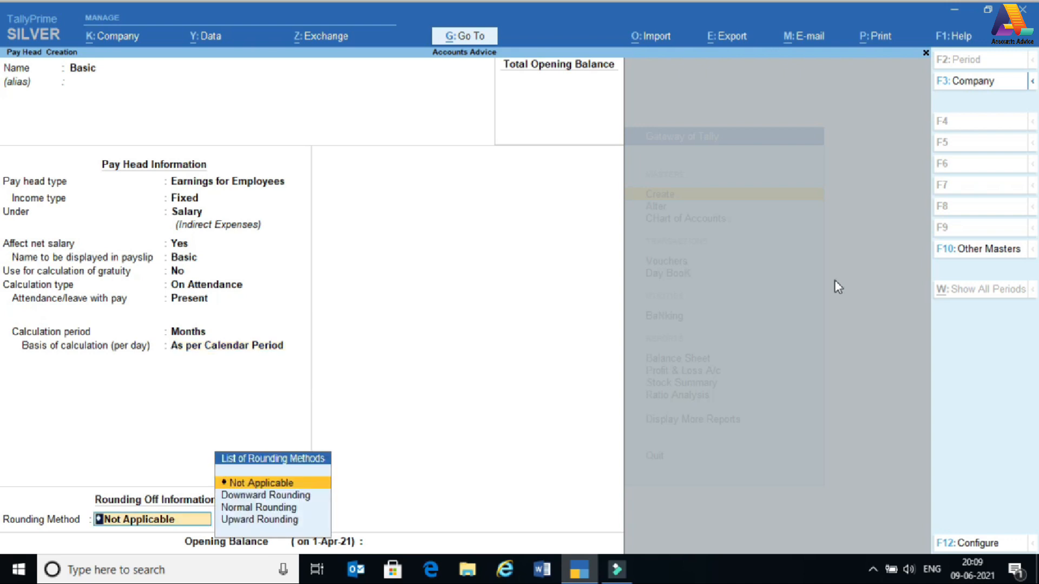
Step: Apply Normal Rounding with a limit of 1 to the Basic pay head and save it
key(Down)
key(Down)
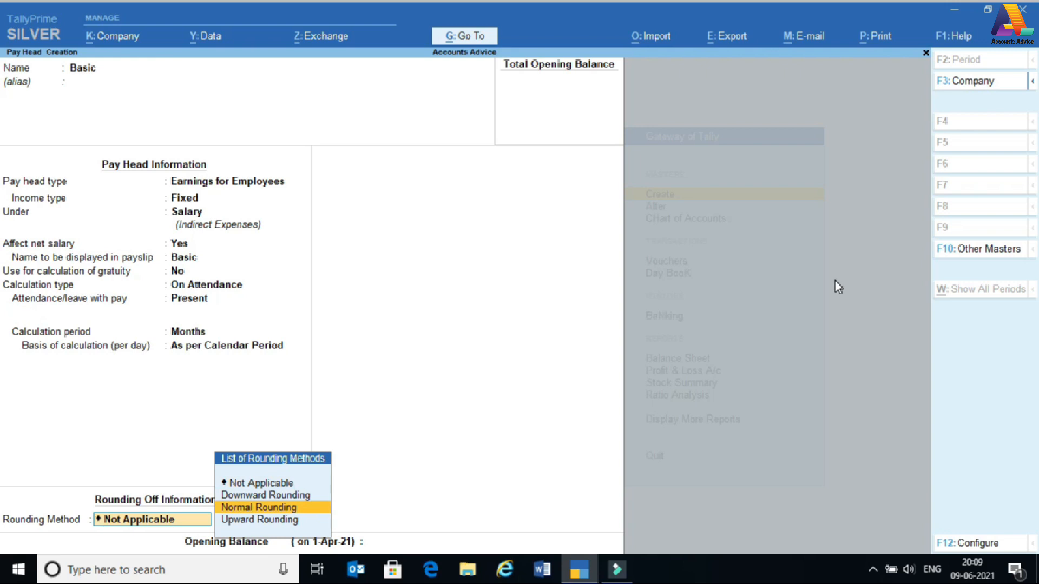
key(Return)
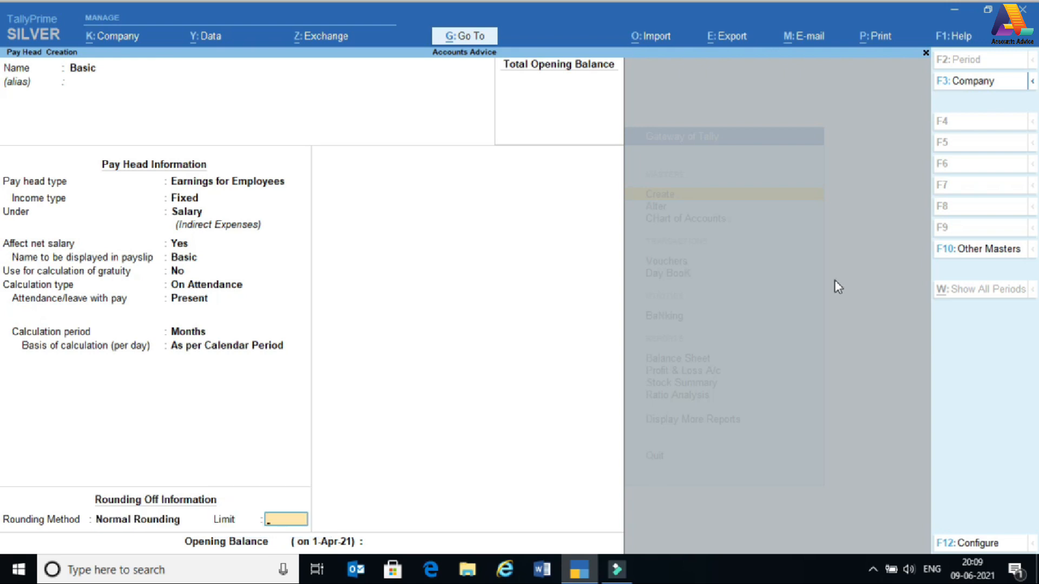
text(1)
key(Return)
key(Return)
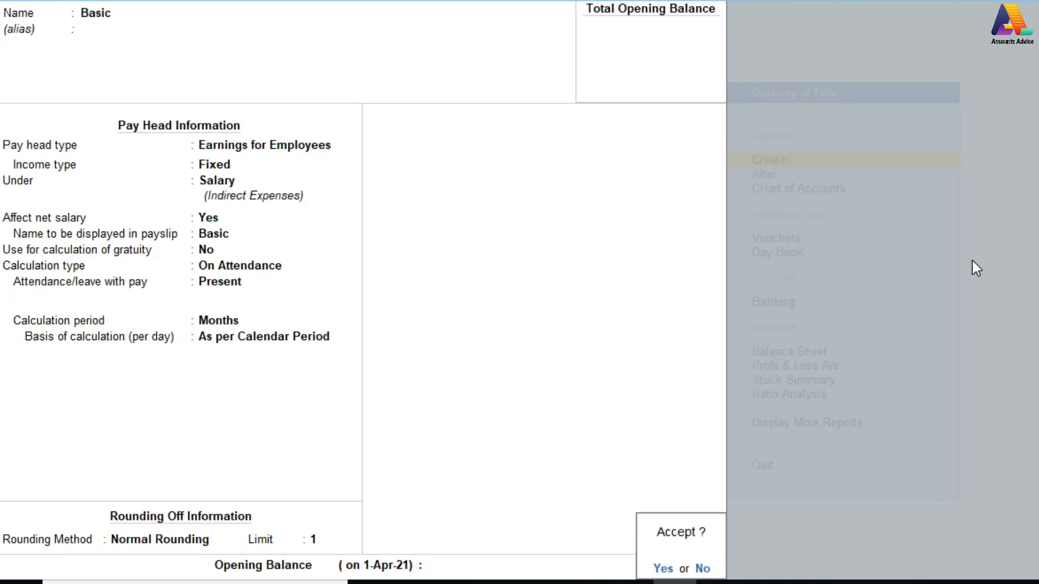
key(Return)
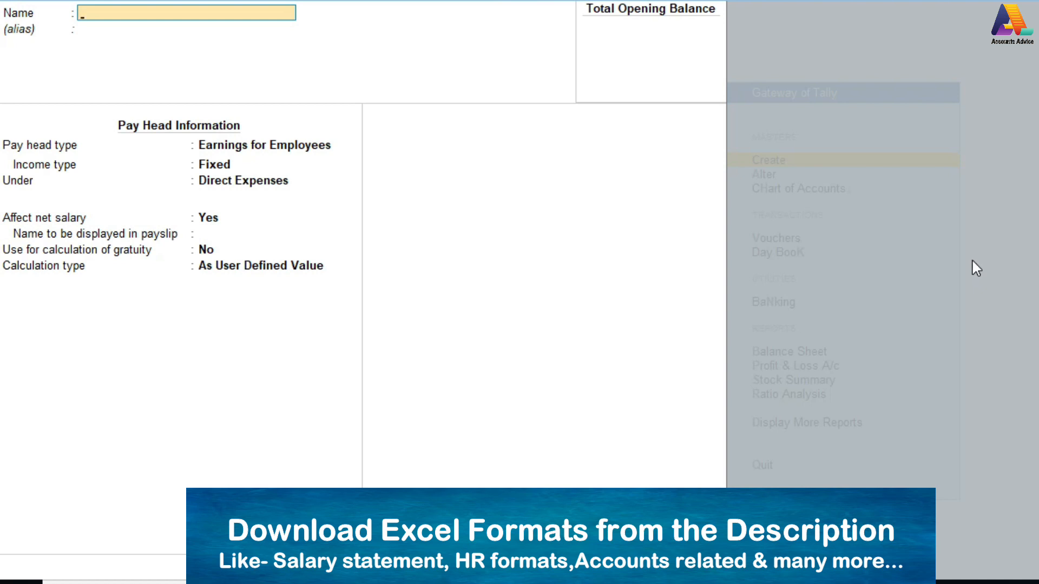
Step: Start a new pay head named Dearness Allowance with type Earnings for Employees and income type Fixed
text(Dearnes)
text(s)
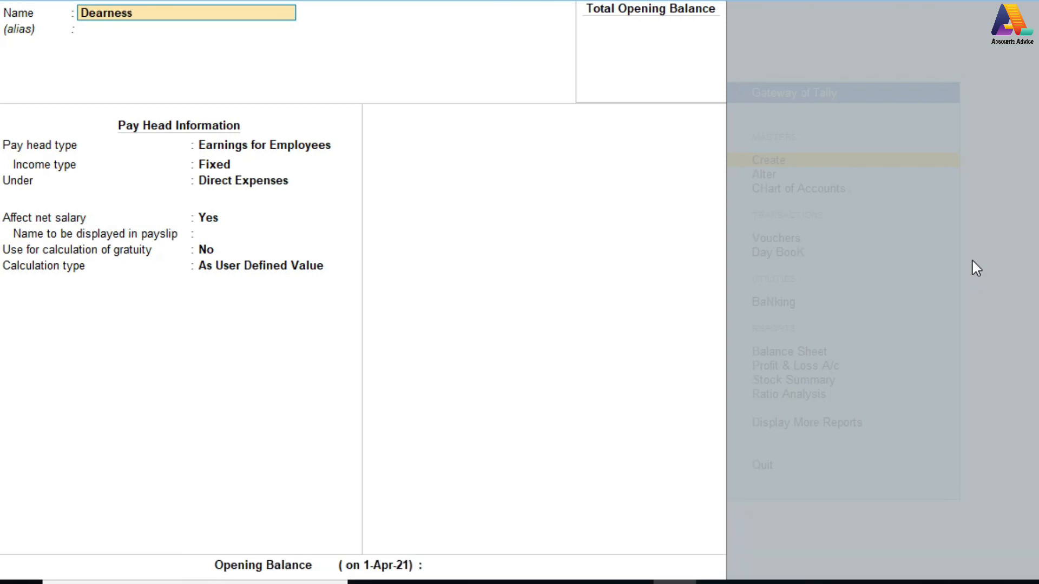
text( Allowance)
key(Return)
key(Return)
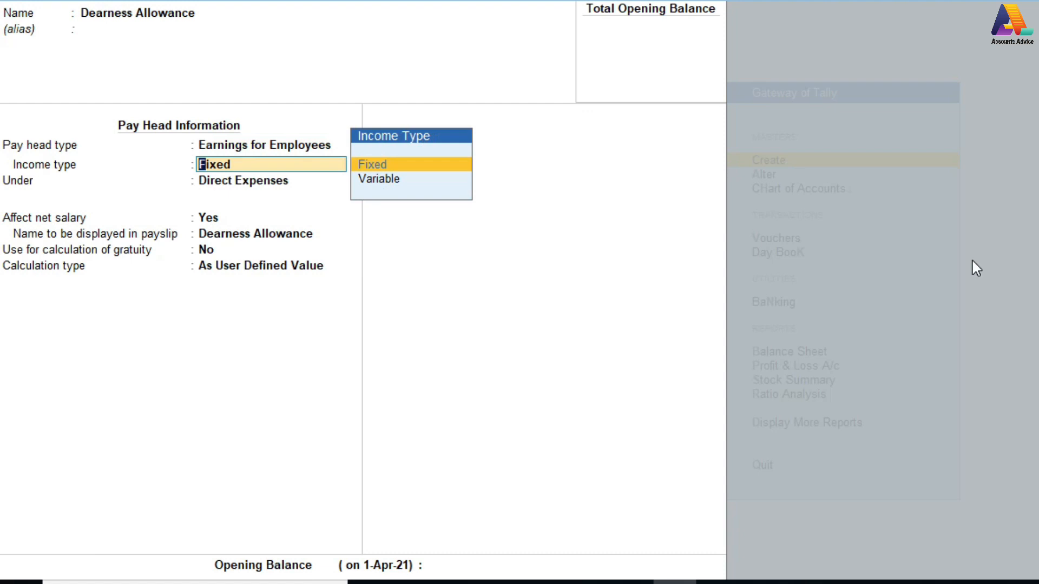
key(Return)
Step: Group Dearness Allowance under Salary, keeping Affect net salary as Yes, setting payslip name DA and leaving gratuity calculation as No
key(Down)
key(Down)
key(Down)
key(Down)
key(Down)
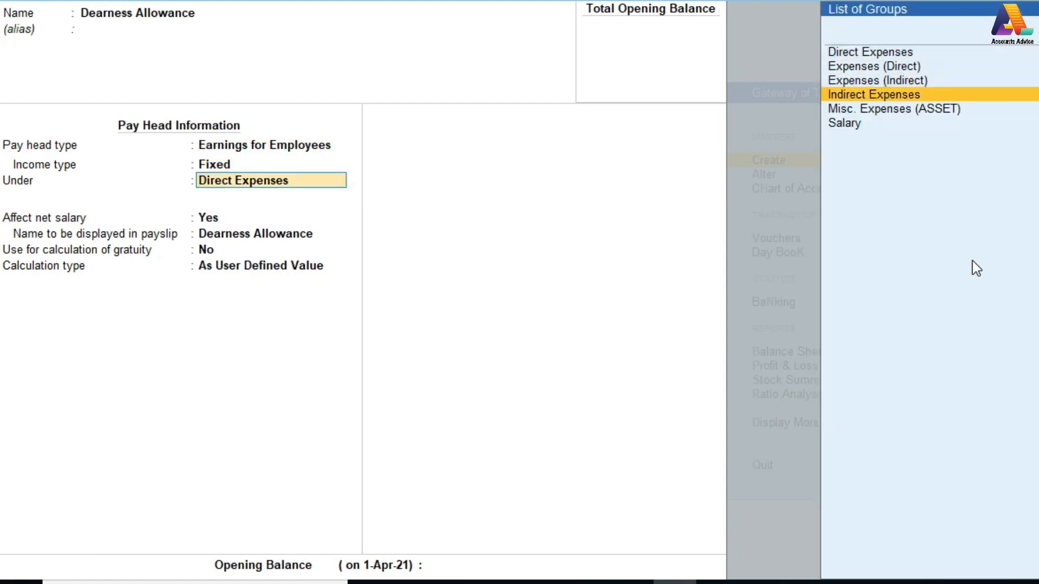
key(Return)
key(Return)
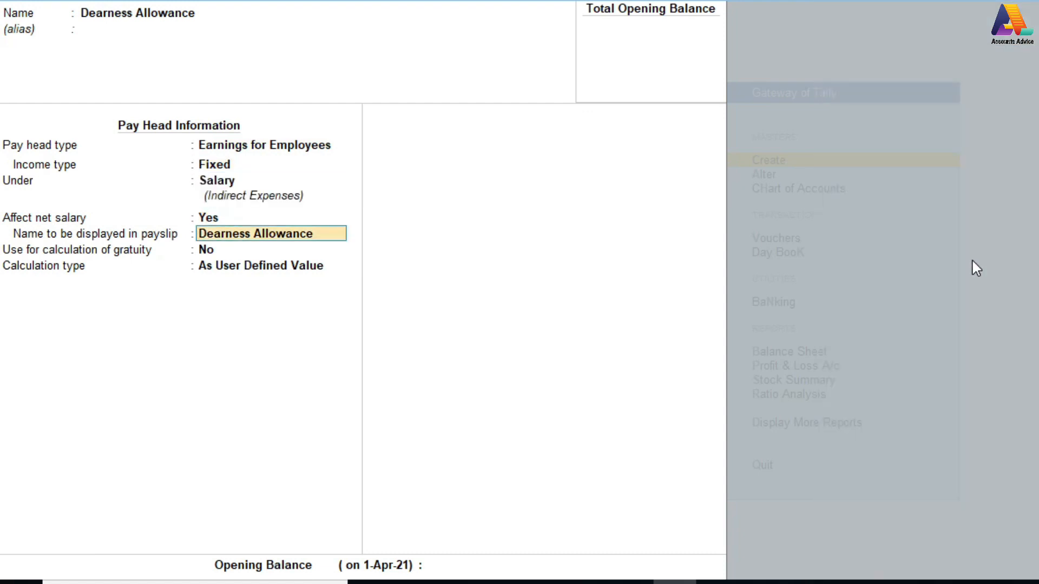
text(DA)
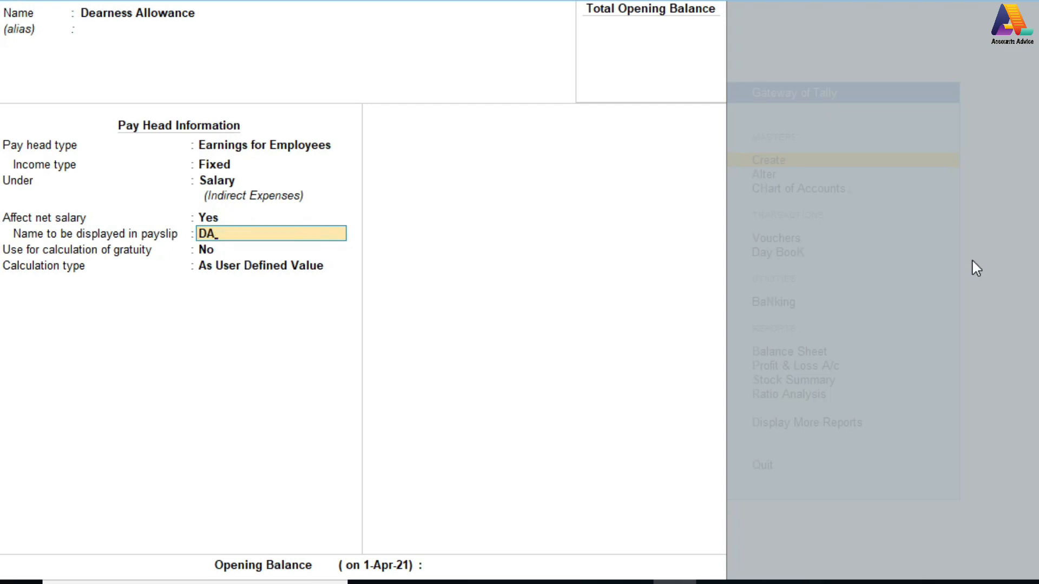
key(Return)
key(Return)
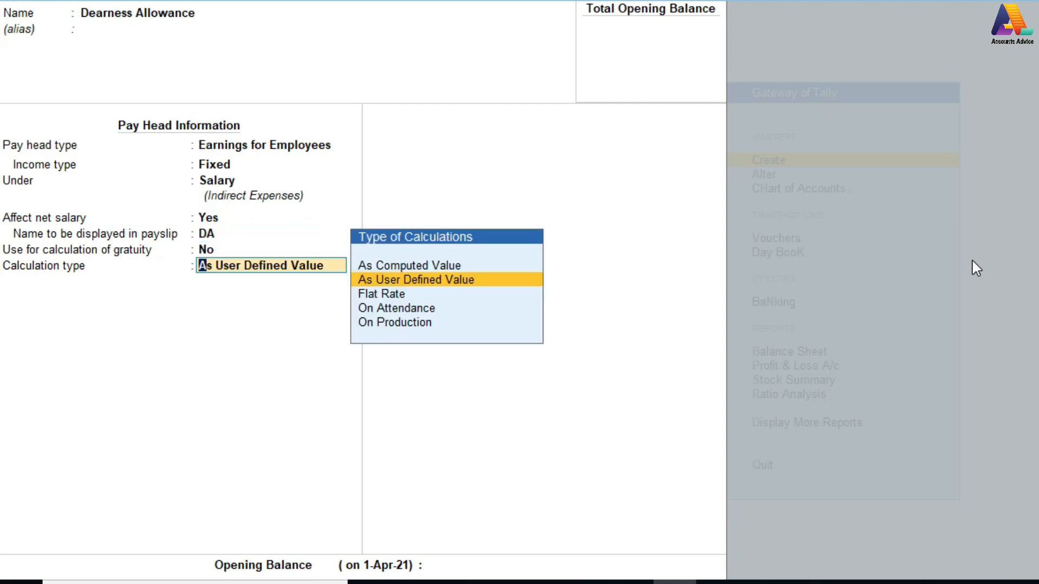
Step: Calculate Dearness Allowance On Attendance, with Present as its attendance/leave with pay type
key(Down)
key(Down)
key(Return)
key(Down)
key(Down)
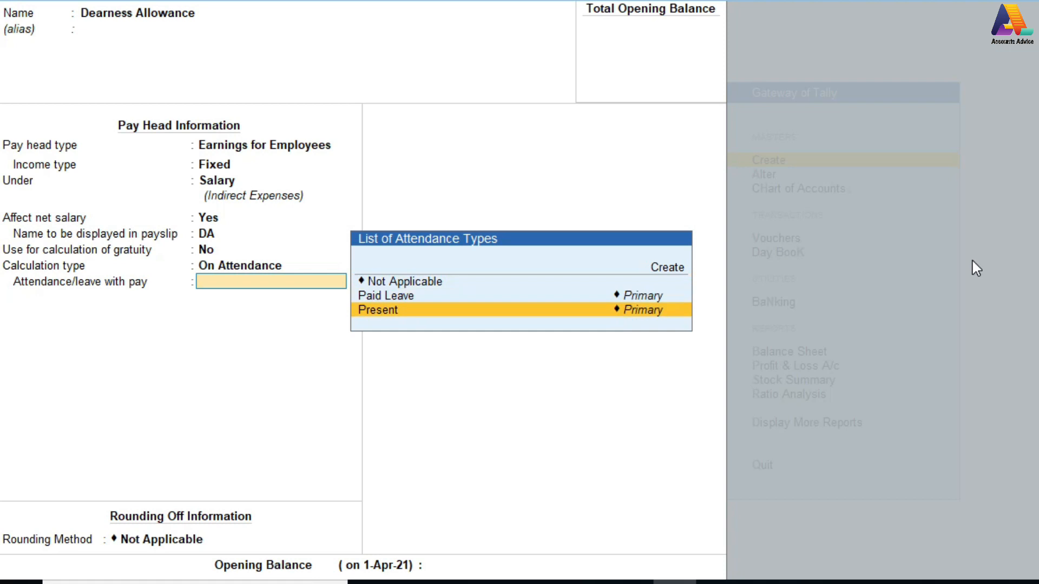
key(Return)
Step: Set Dearness Allowance's calculation period to Months, with As per Calendar Period as the per-day basis
key(Down)
key(Down)
key(Return)
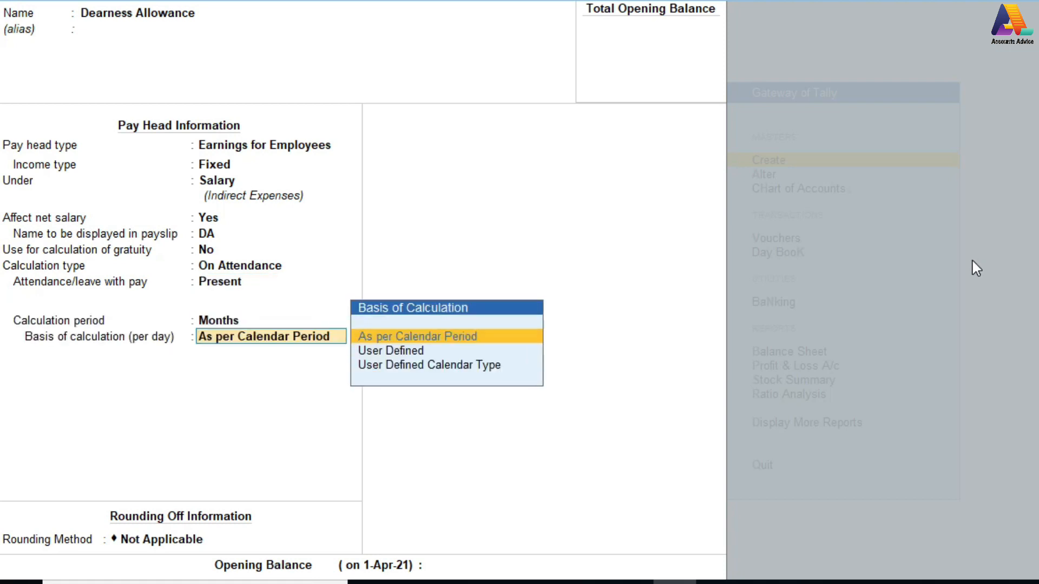
key(Return)
Step: Apply Normal Rounding with a limit of 1 to Dearness Allowance and save the pay head
key(Return)
key(BackSpace)
key(Down)
key(Down)
key(Down)
key(Return)
key(BackSpace)
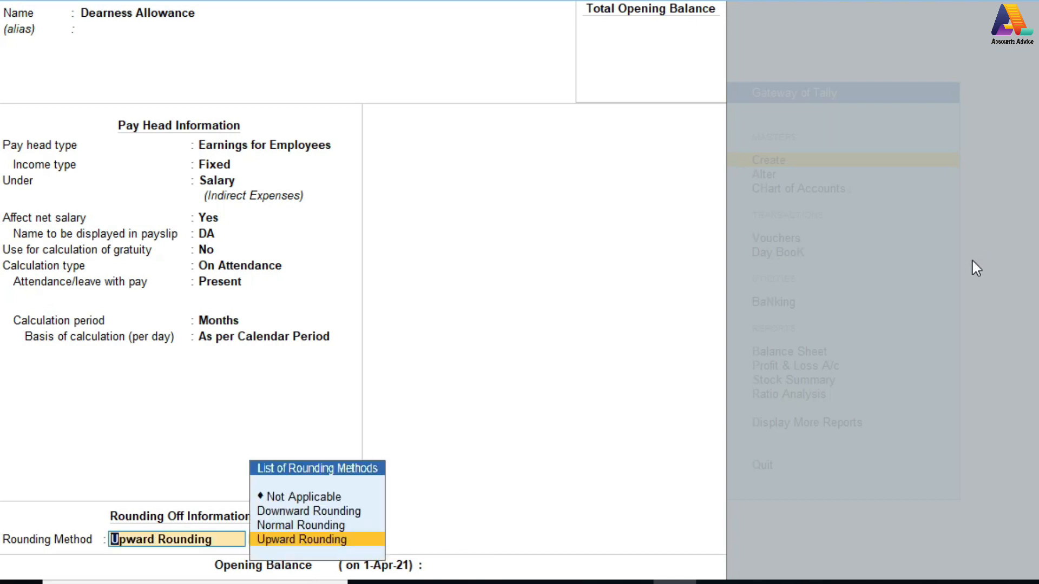
key(Up)
key(Return)
text(1)
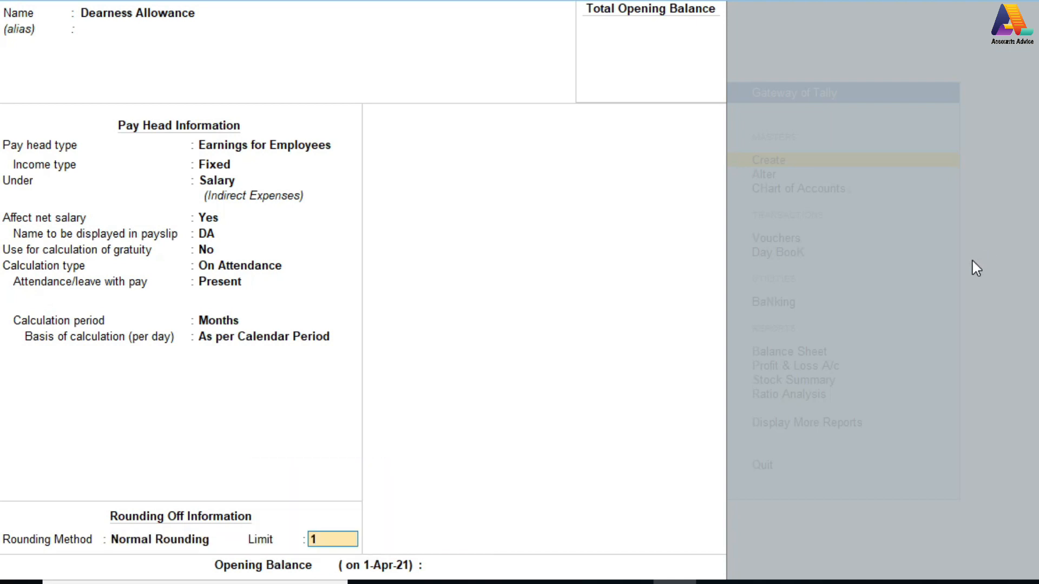
key(Return)
key(Return)
key(Return)
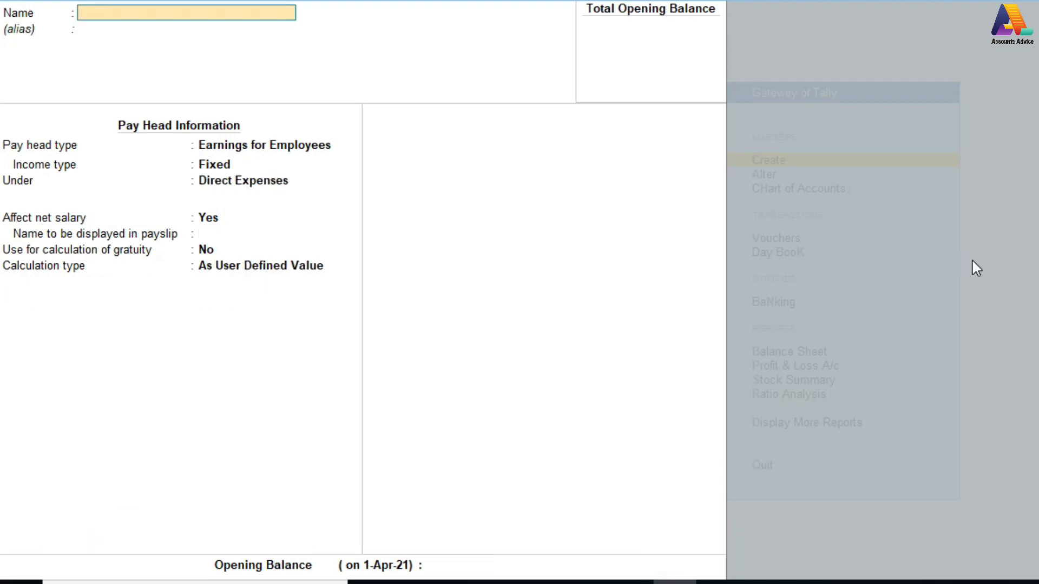
Step: Start a new pay head named House Rent Allowance with type Earnings for Employees and income type Fixed
text(House Ren)
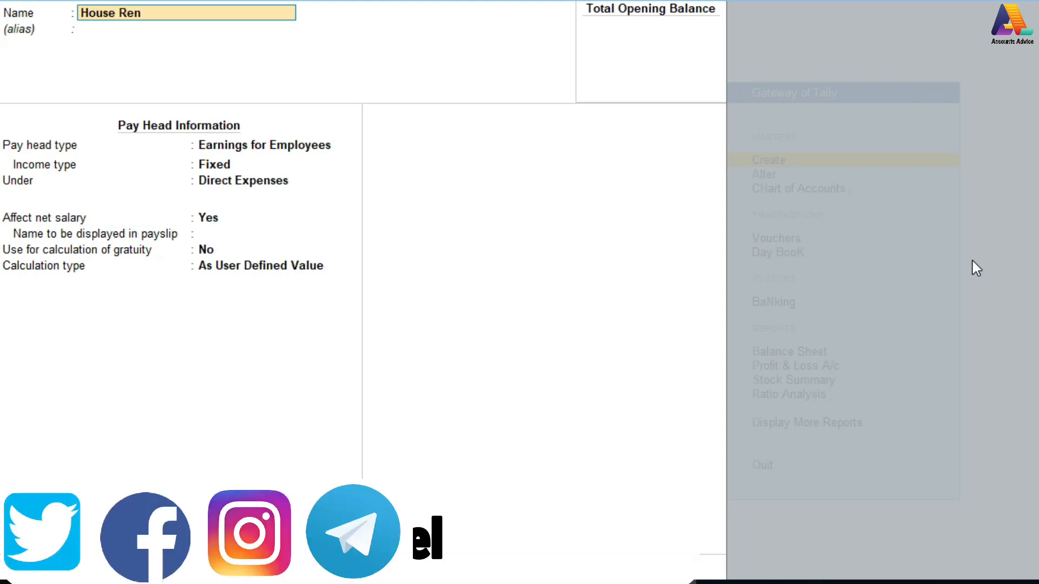
text(t Allow)
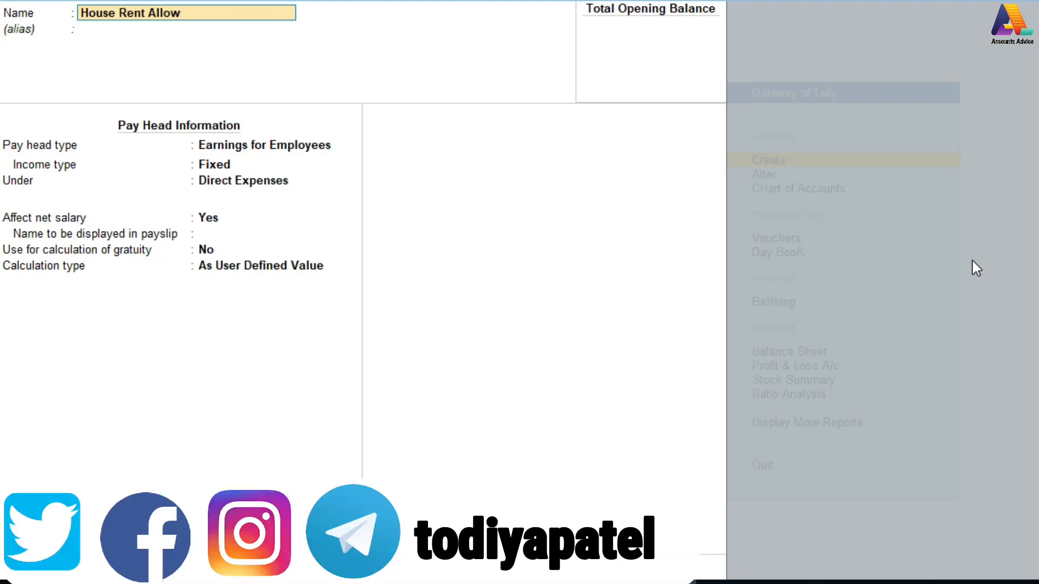
text(ance)
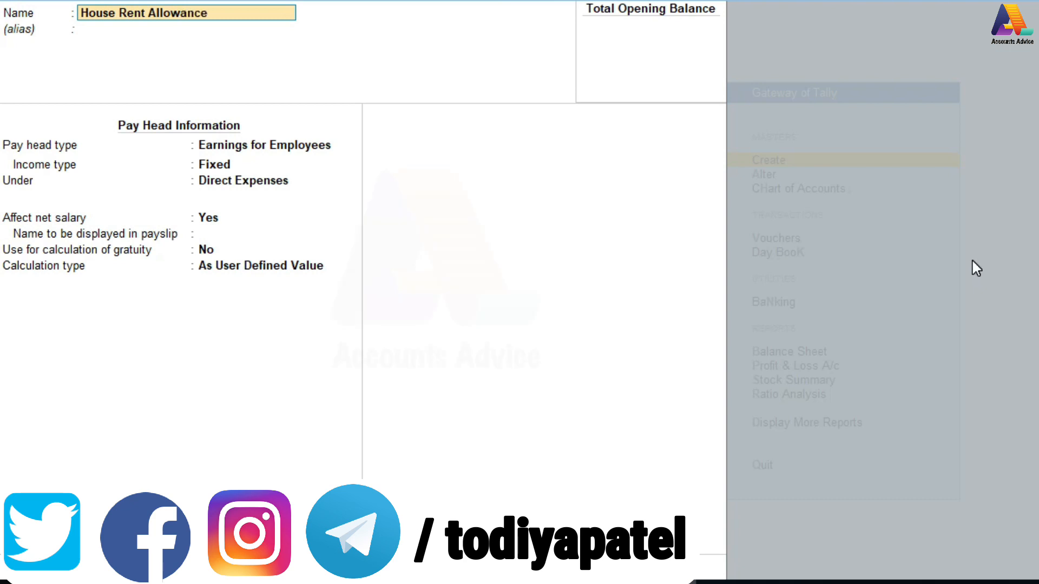
key(Return)
key(Return)
key(Return)
key(Return)
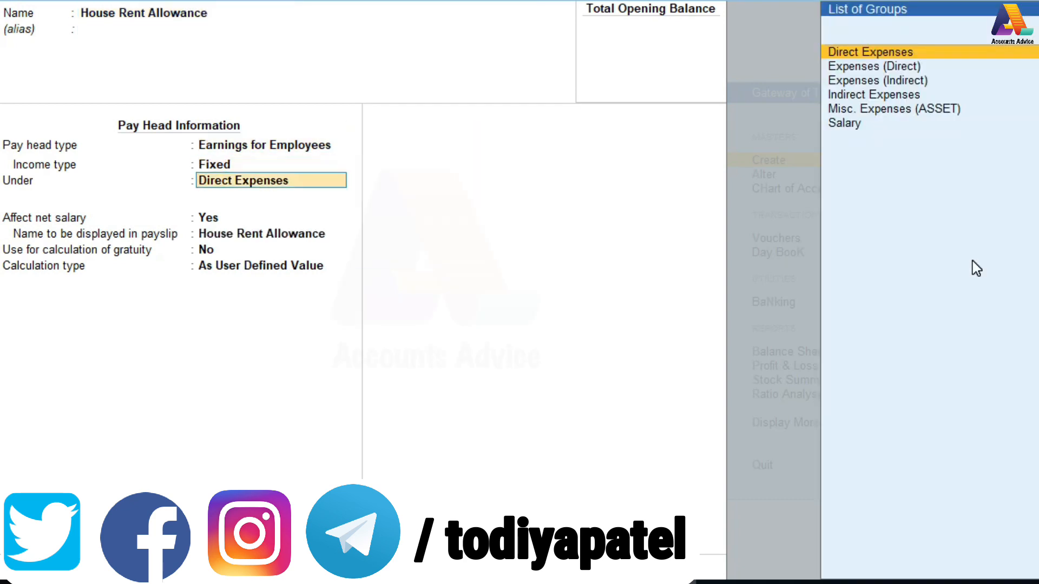
Step: Group House Rent Allowance under Salary, keeping Affect net salary as Yes, setting payslip name HRA and leaving gratuity calculation as No
key(Down)
key(Down)
key(Down)
key(Down)
key(Down)
key(Return)
key(Return)
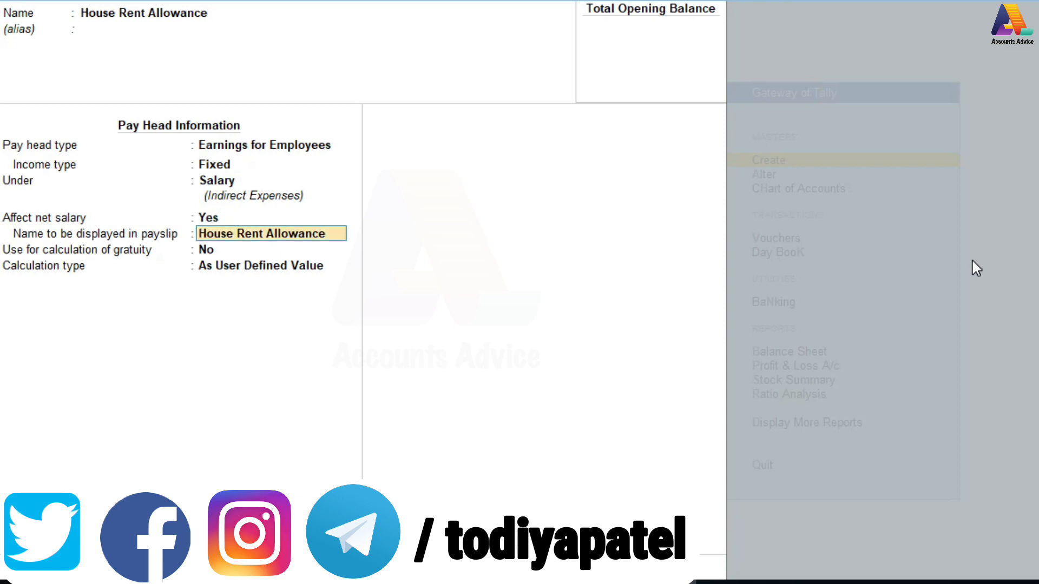
text(HRA)
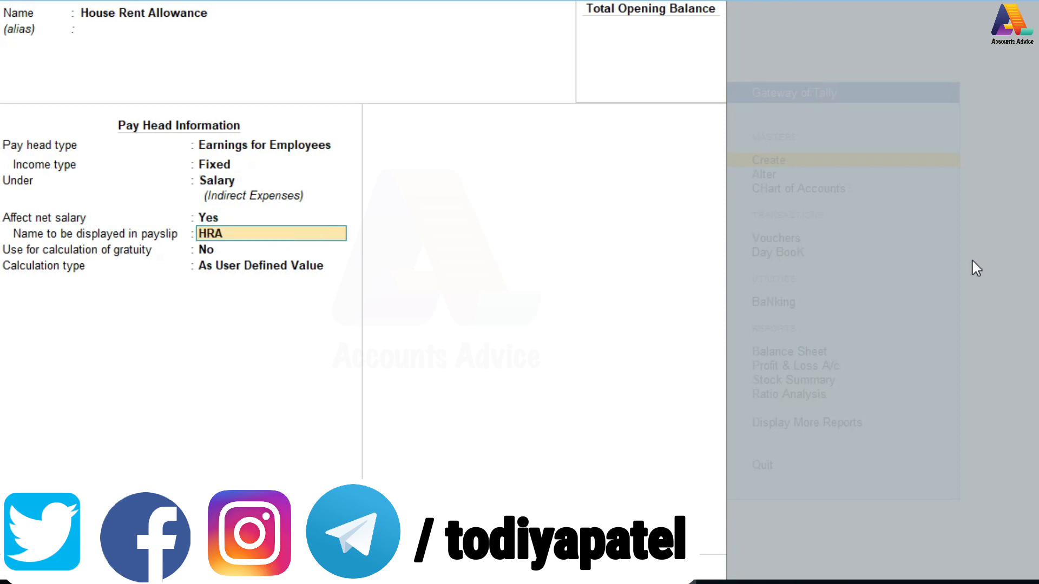
key(Return)
key(Return)
Step: Calculate House Rent Allowance On Attendance, with Present as its attendance/leave with pay type
key(Down)
key(Down)
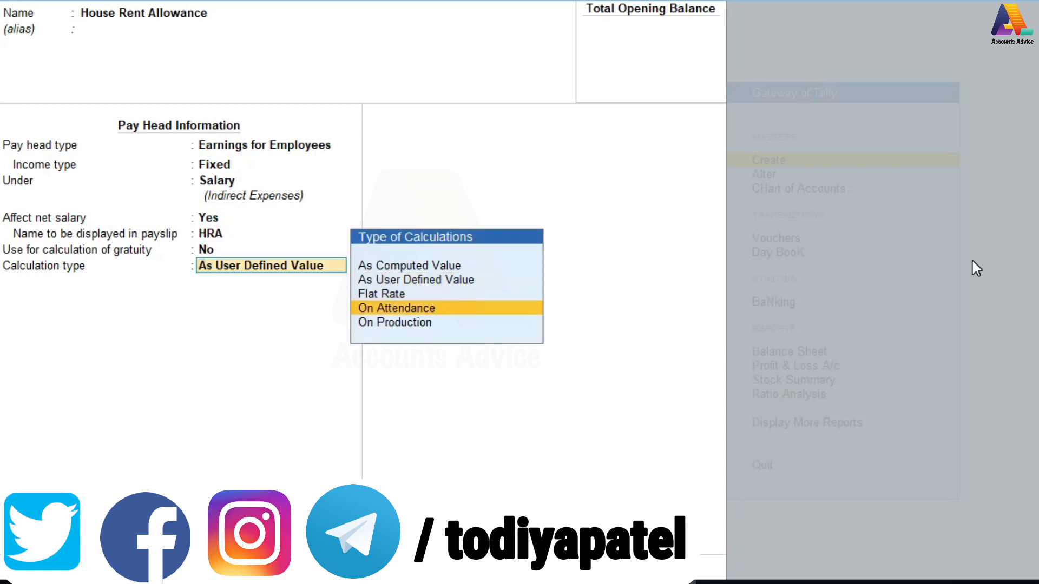
key(Return)
key(Down)
key(Down)
key(Return)
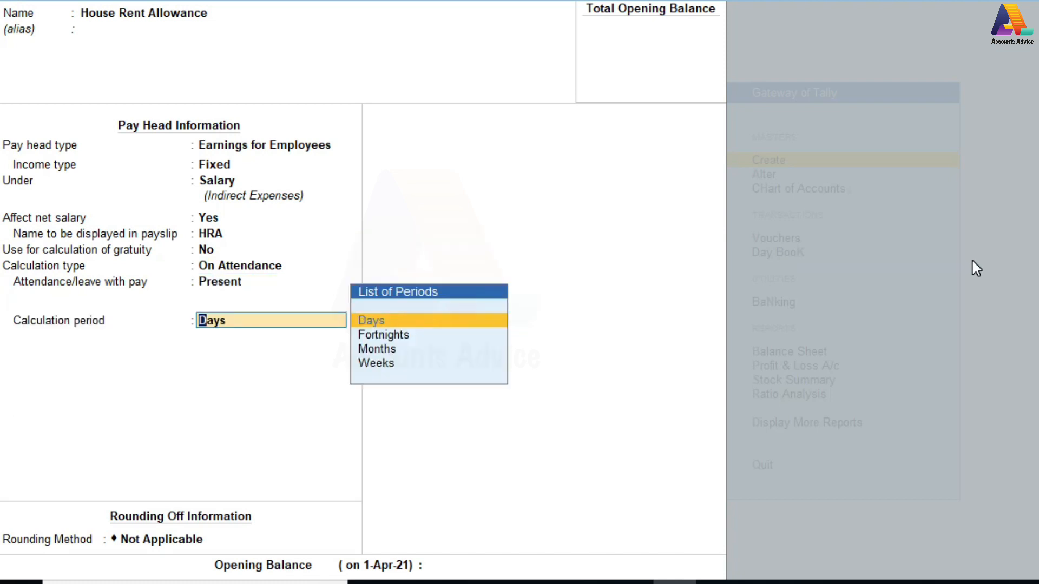
Step: Set House Rent Allowance's calculation period to Months, with the per-day basis As per Calendar Period
key(Down)
key(Down)
key(Return)
key(Return)
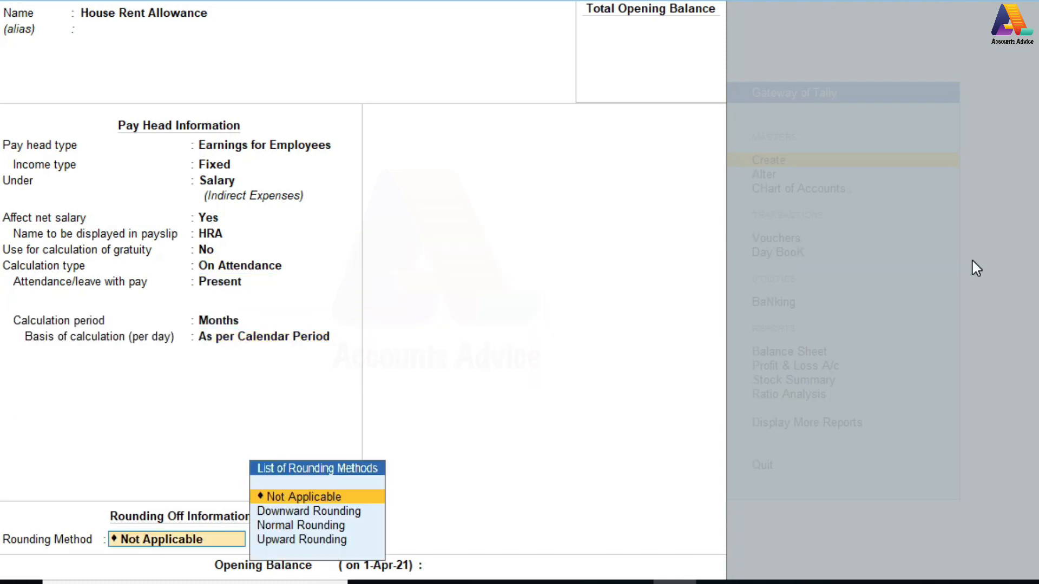
Step: Apply Normal Rounding with a limit of 1 to House Rent Allowance, save it and leave pay head creation
key(Down)
key(Down)
key(Return)
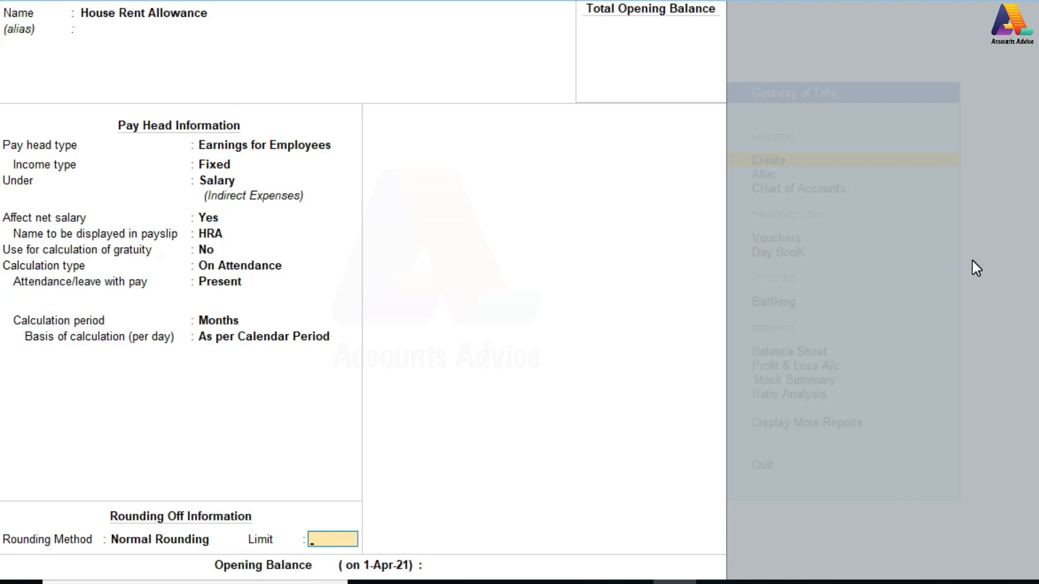
text(1)
key(Return)
key(Return)
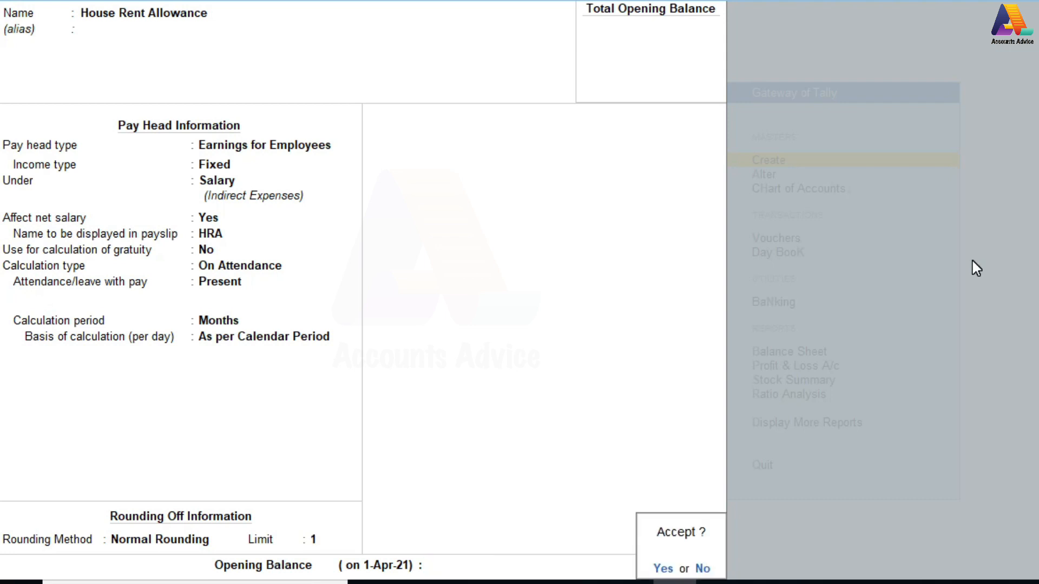
key(Return)
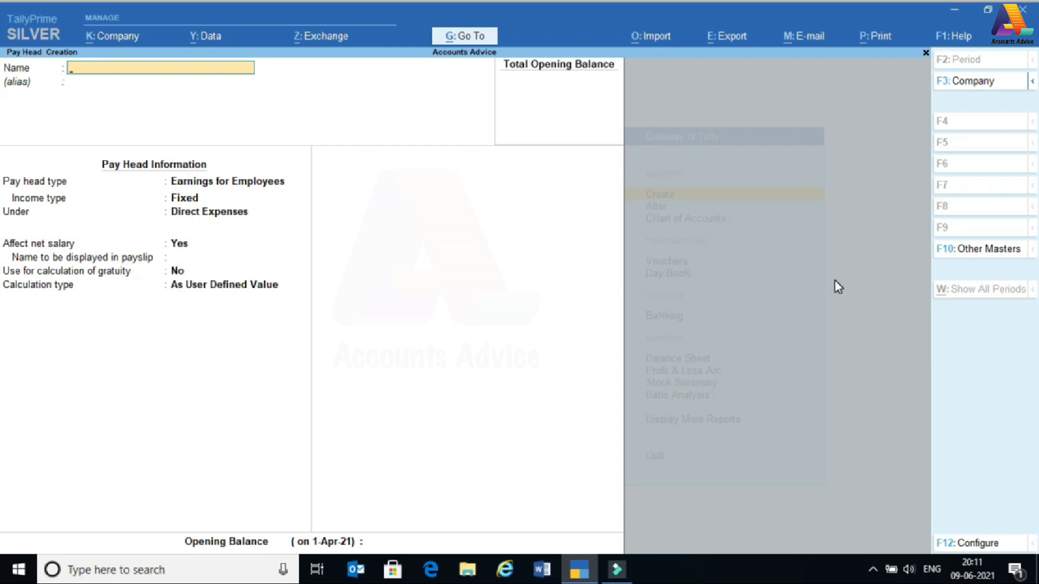
key(Escape)
key(Escape)
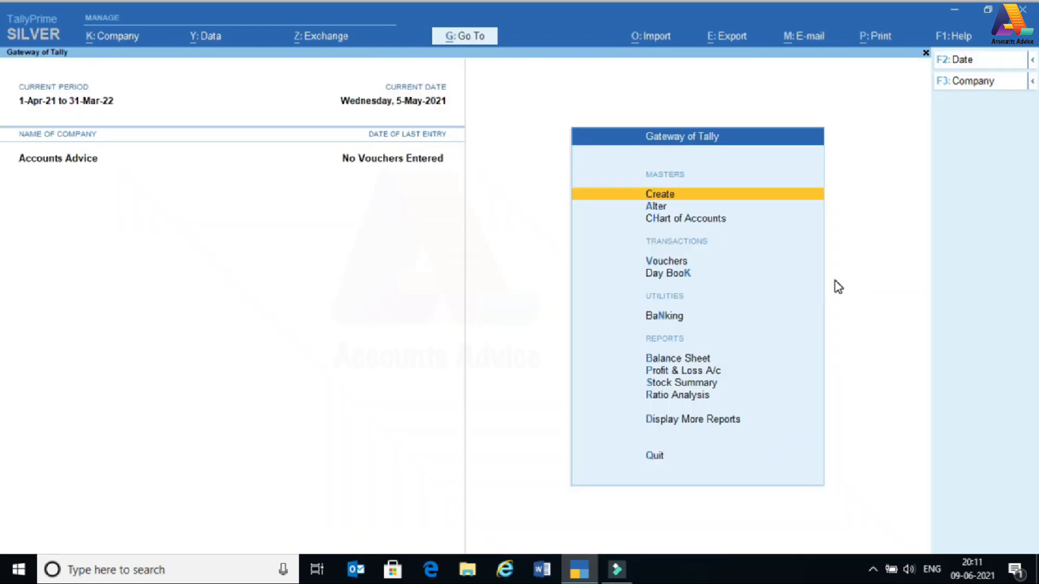
Step: Review the existing attendance/production types in the master alteration list, including their parent and unit
key(Down)
key(Return)
key(Down)
key(Down)
key(Down)
key(Down)
key(Down)
key(Down)
key(Down)
key(Down)
key(Down)
key(Down)
key(Down)
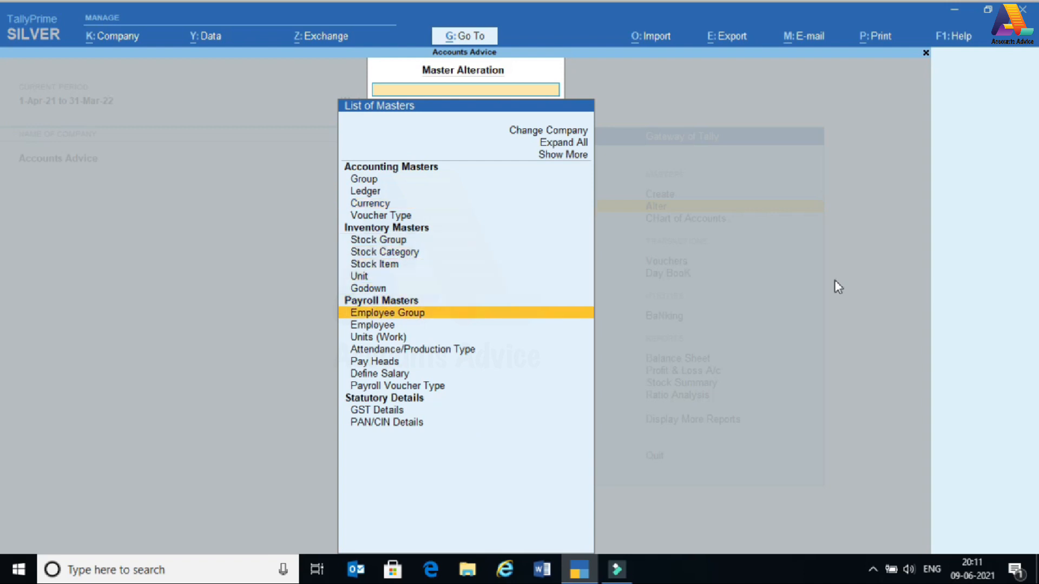
key(Down)
key(Return)
key(Down)
key(Down)
key(Up)
key(Up)
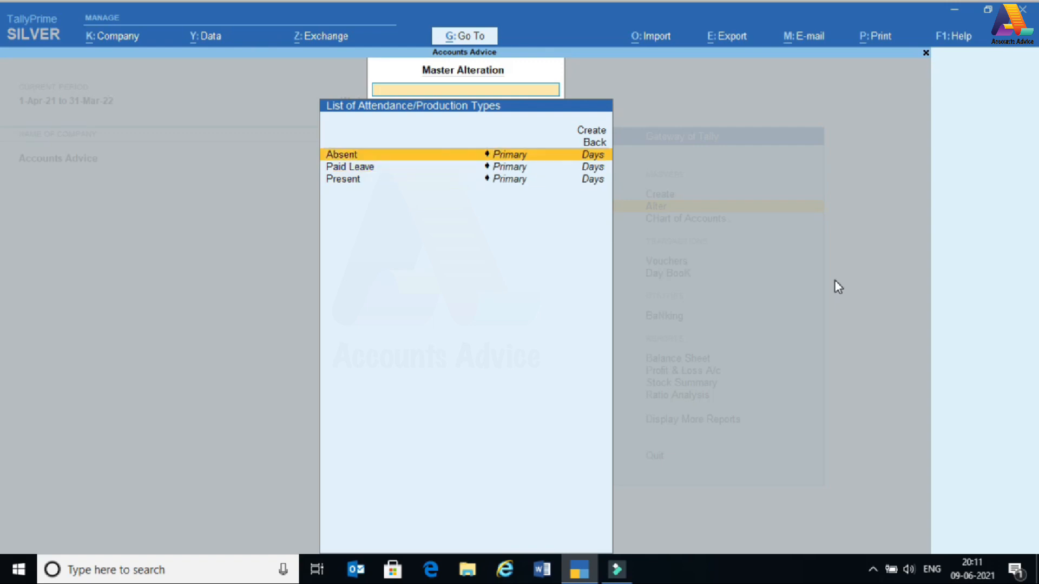
key(Down)
key(Down)
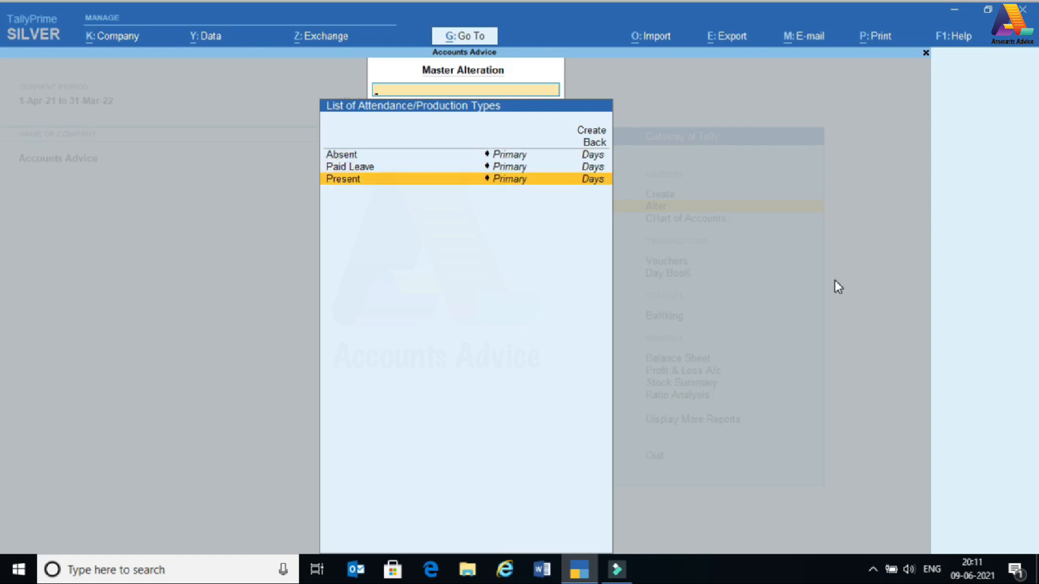
key(Escape)
Step: Review the created pay heads in the master alteration list
key(Down)
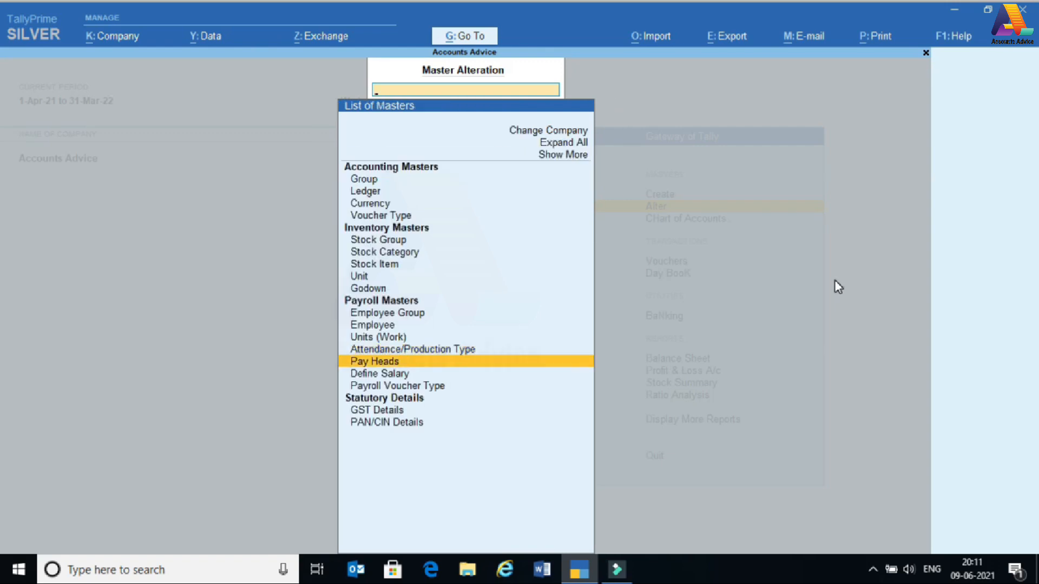
key(Return)
key(Down)
key(Up)
key(Down)
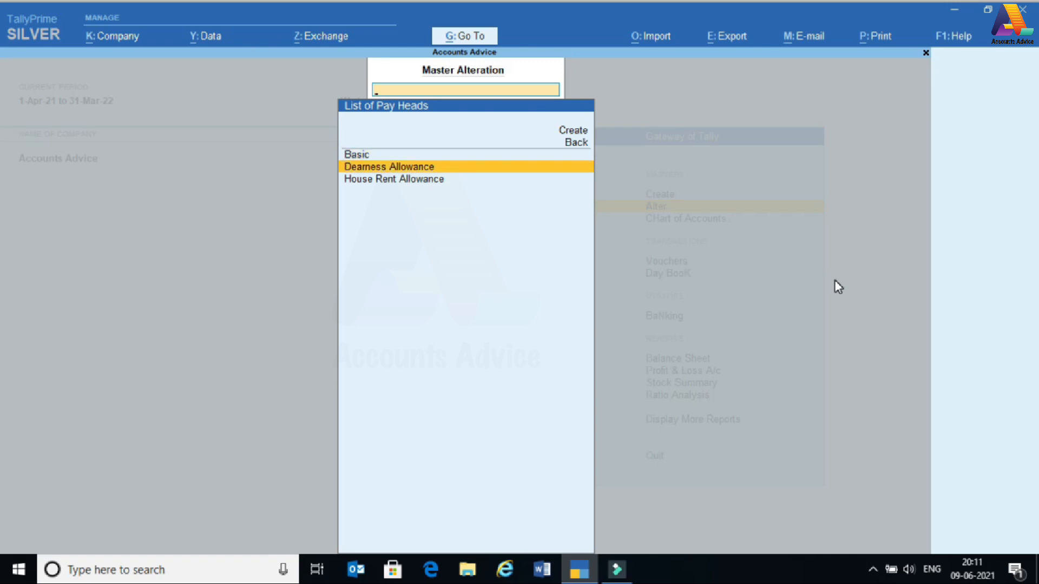
key(Down)
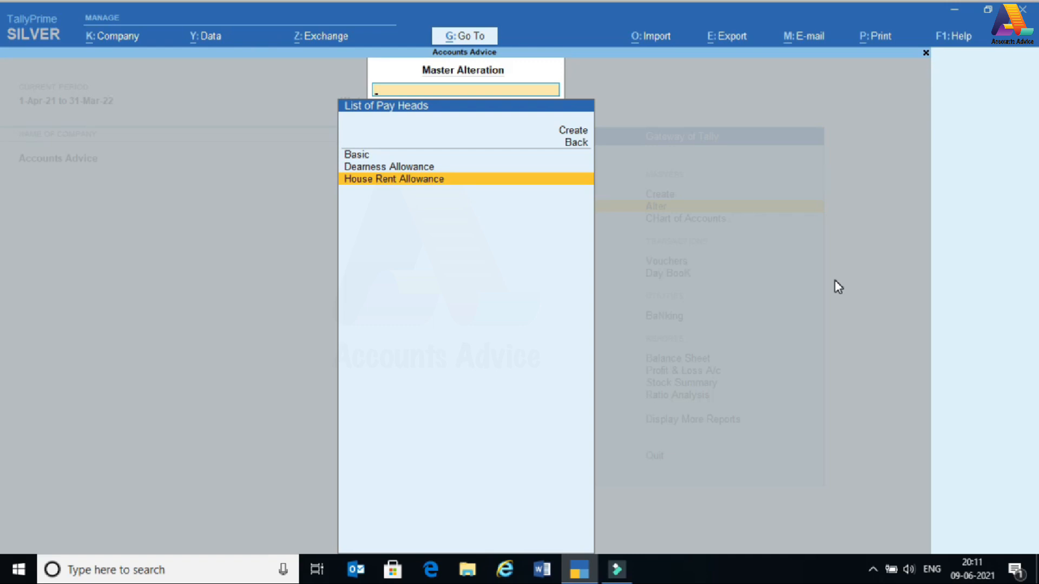
key(Up)
key(Up)
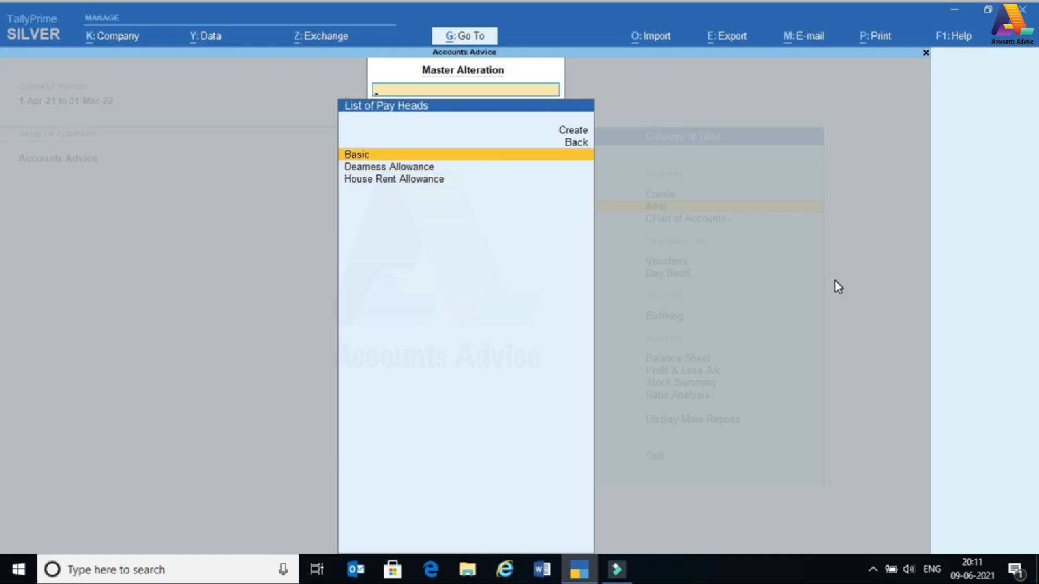
Step: Open the Basic pay head for alteration to check its settings, then quit without saving
key(Return)
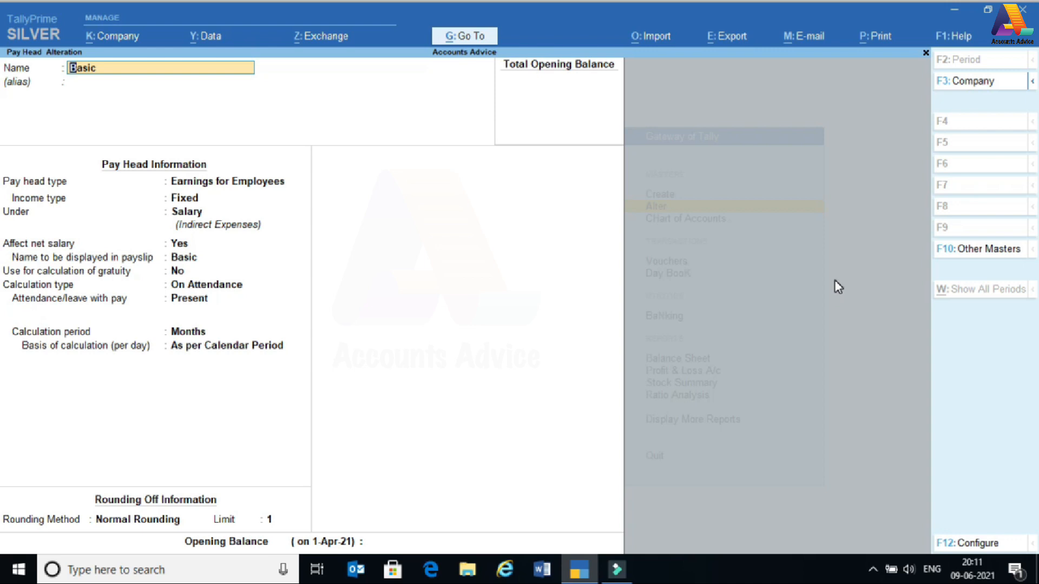
key(BackSpace)
key(Escape)
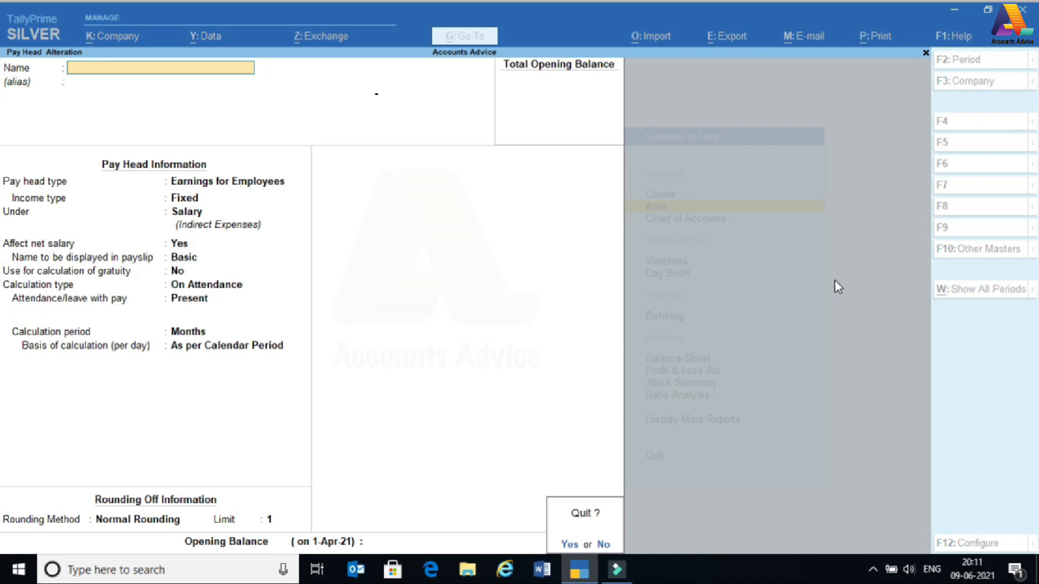
key(y)
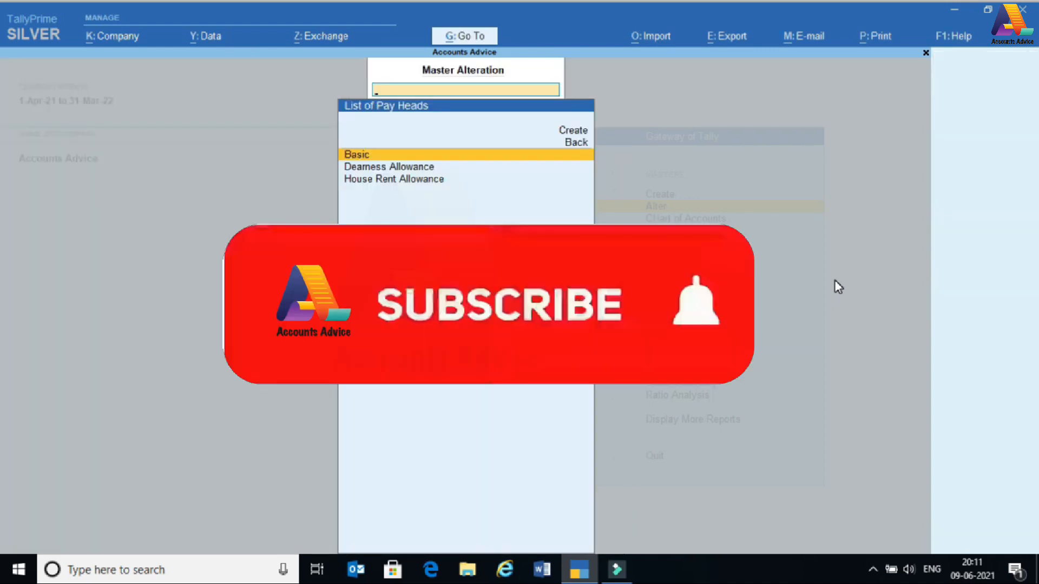